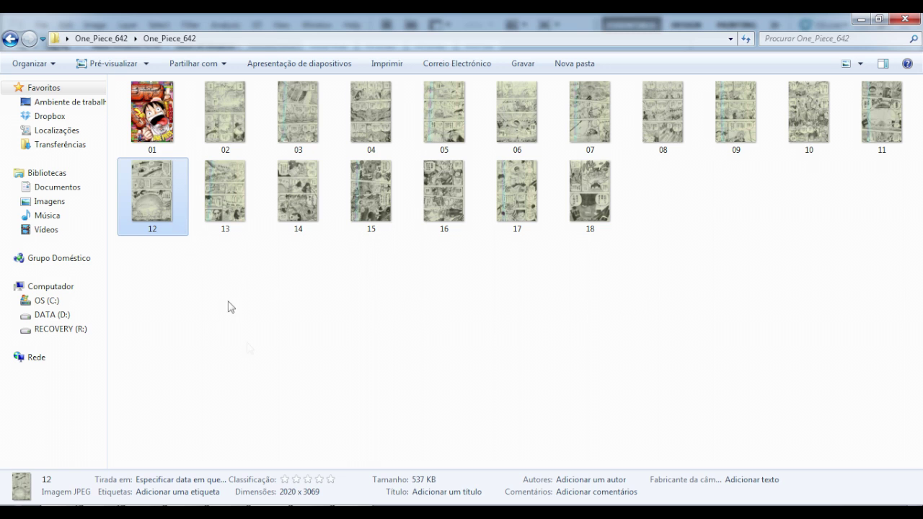
Step: Open page image 12 from the One_Piece_642 folder in Adobe Photoshop CS5.1 and minimise the recorder window
{"action": "right_click", "coordinate": [168, 201]}
{"action": "mouse_move", "coordinate": [181, 285]}
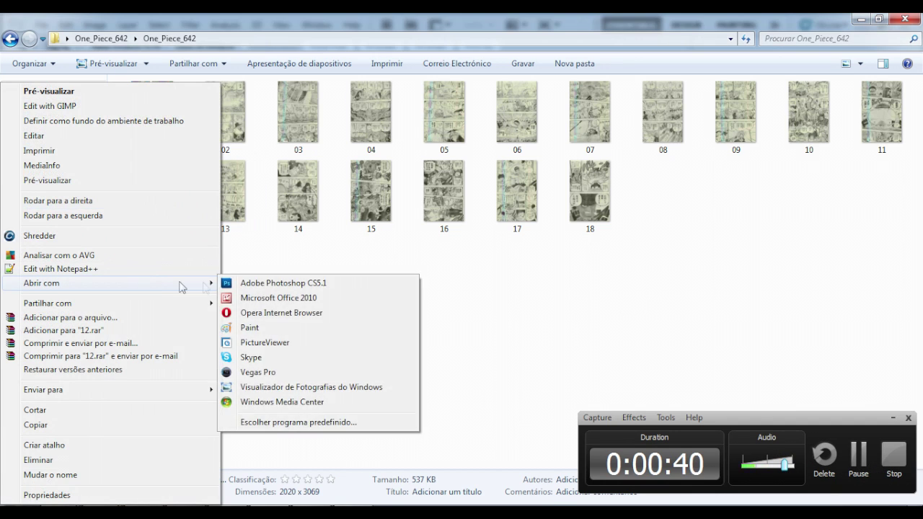
{"action": "left_click", "coordinate": [261, 287]}
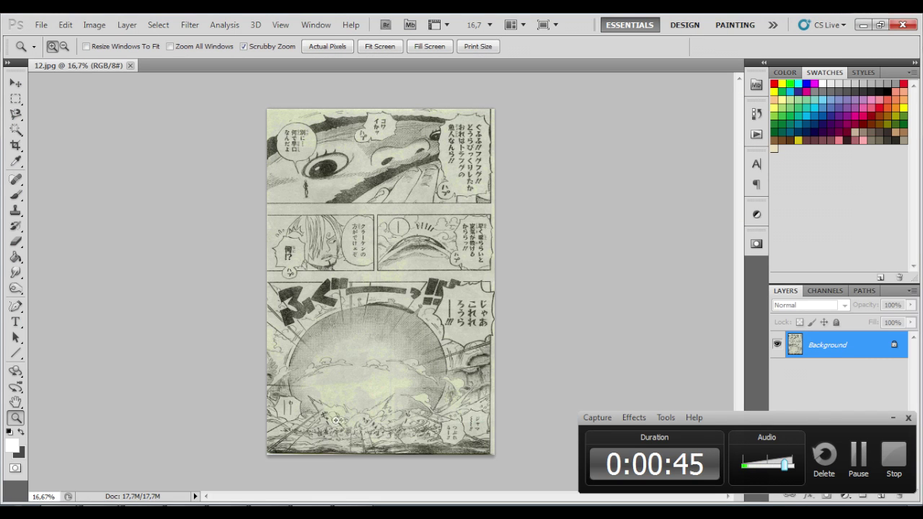
{"action": "left_click", "coordinate": [894, 418]}
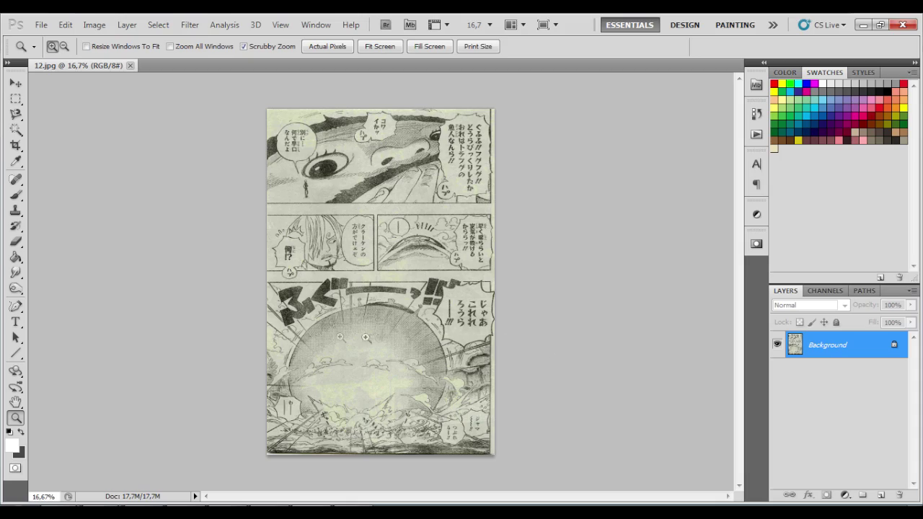
Step: Duplicate the scanned page's background layer and desaturate the copy
{"action": "left_click", "coordinate": [340, 49]}
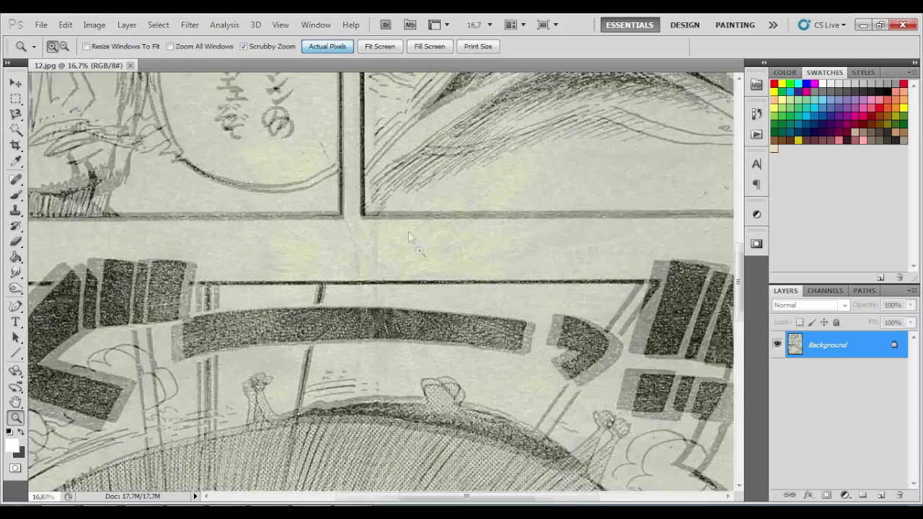
{"action": "left_click_drag", "start_coordinate": [454, 259], "coordinate": [525, 253]}
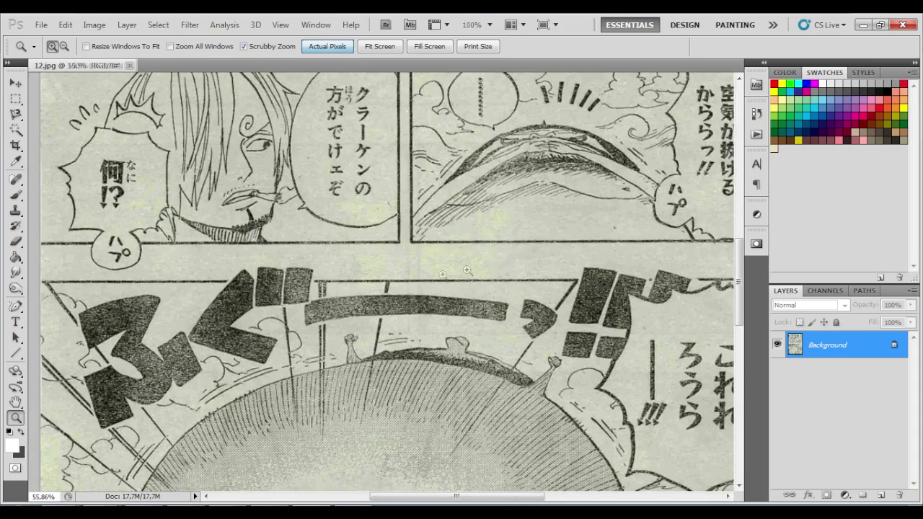
{"action": "scroll", "coordinate": [525, 242], "scroll_direction": "up", "scroll_amount": 5}
{"action": "scroll", "coordinate": [525, 241], "scroll_direction": "up", "scroll_amount": 5}
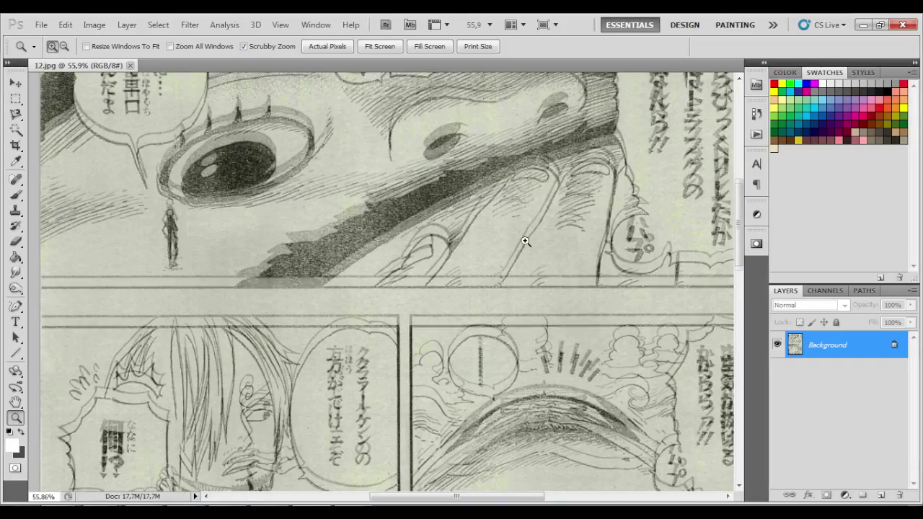
{"action": "scroll", "coordinate": [522, 243], "scroll_direction": "down", "scroll_amount": 1}
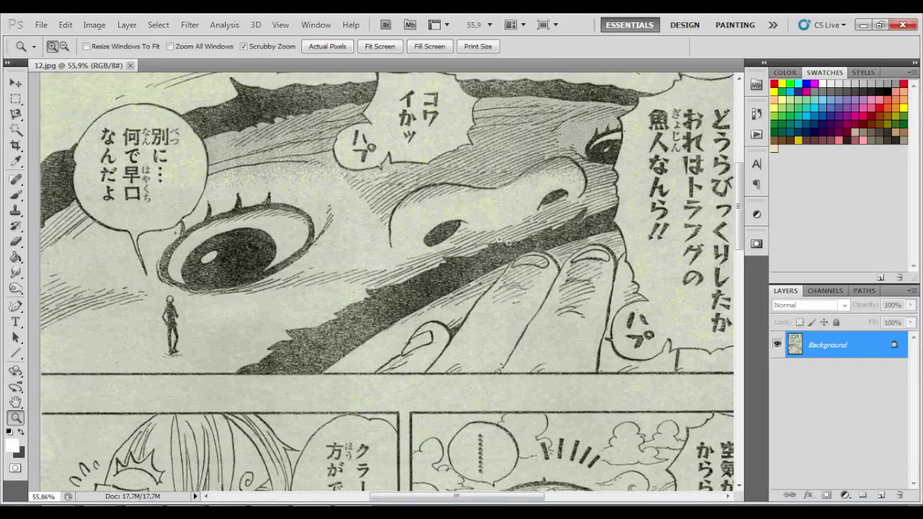
{"action": "left_click", "coordinate": [383, 46]}
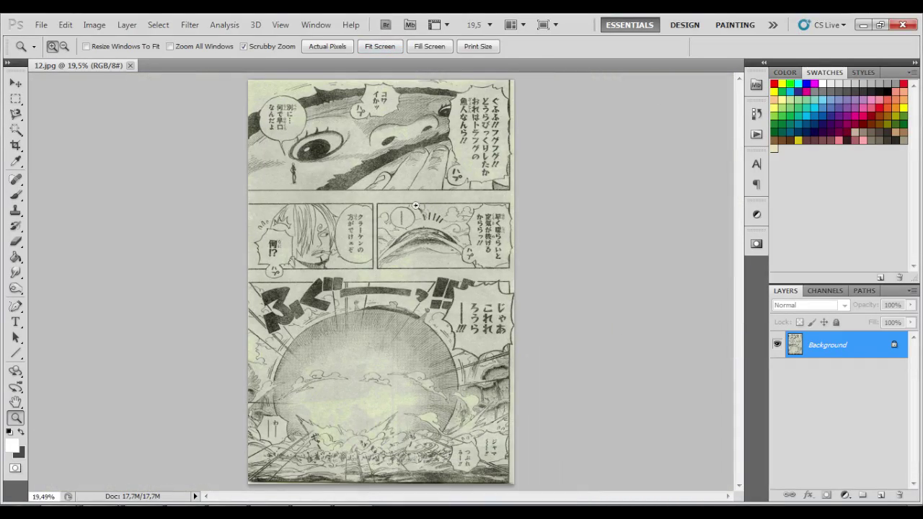
{"action": "key", "text": "ctrl+j"}
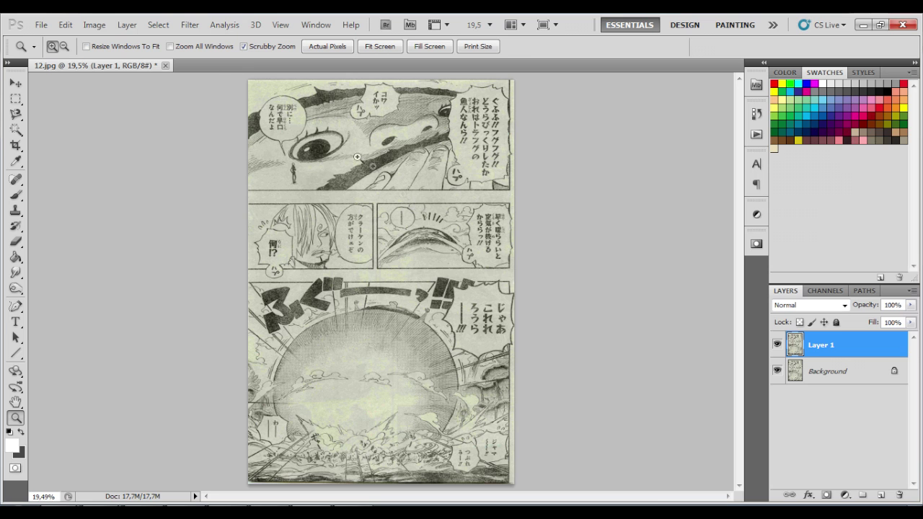
{"action": "left_click", "coordinate": [94, 24]}
{"action": "mouse_move", "coordinate": [155, 58]}
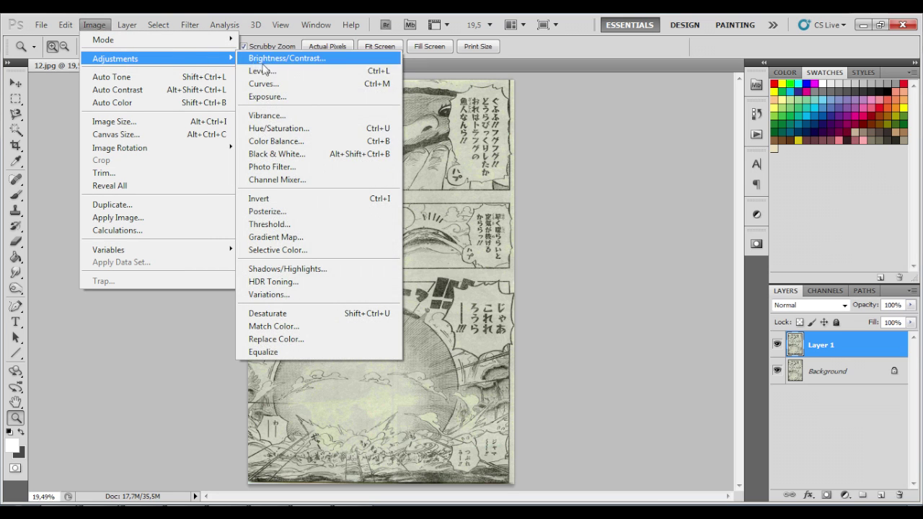
{"action": "left_click", "coordinate": [292, 315]}
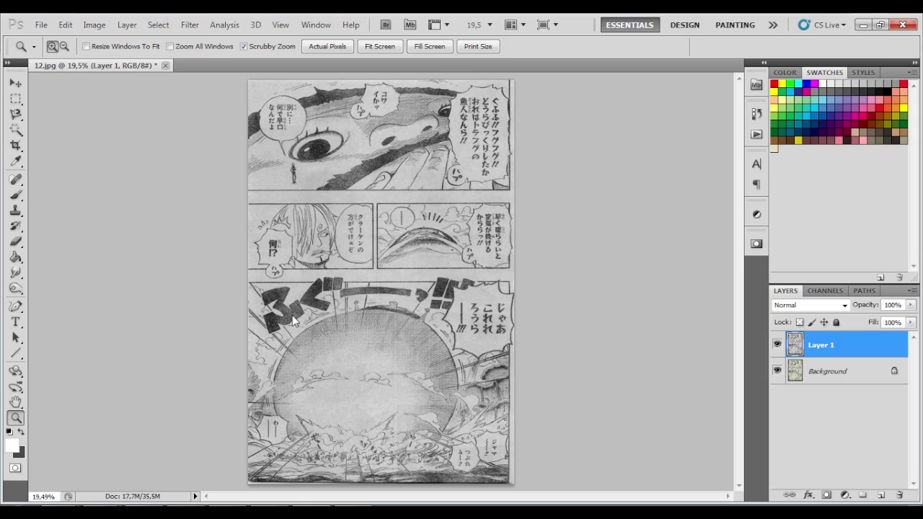
Step: Resize the image to a height of 4000 pixels with proportions constrained
{"action": "left_click_drag", "start_coordinate": [344, 307], "coordinate": [372, 290]}
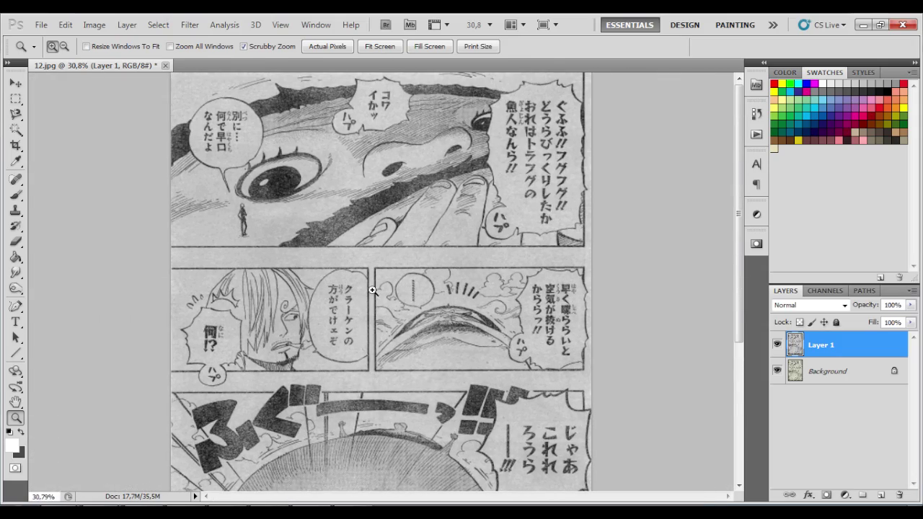
{"action": "left_click", "coordinate": [94, 24]}
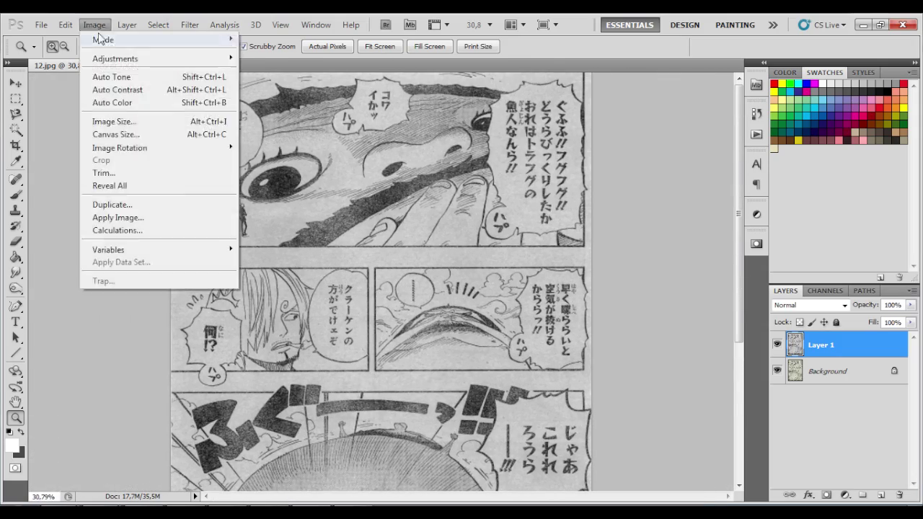
{"action": "left_click", "coordinate": [176, 123]}
{"action": "key", "text": "Tab"}
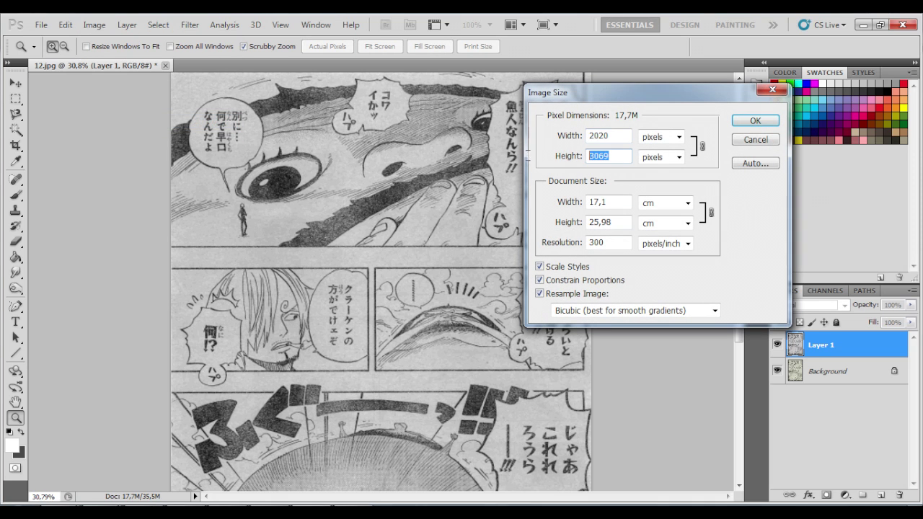
{"action": "type", "text": "4000"}
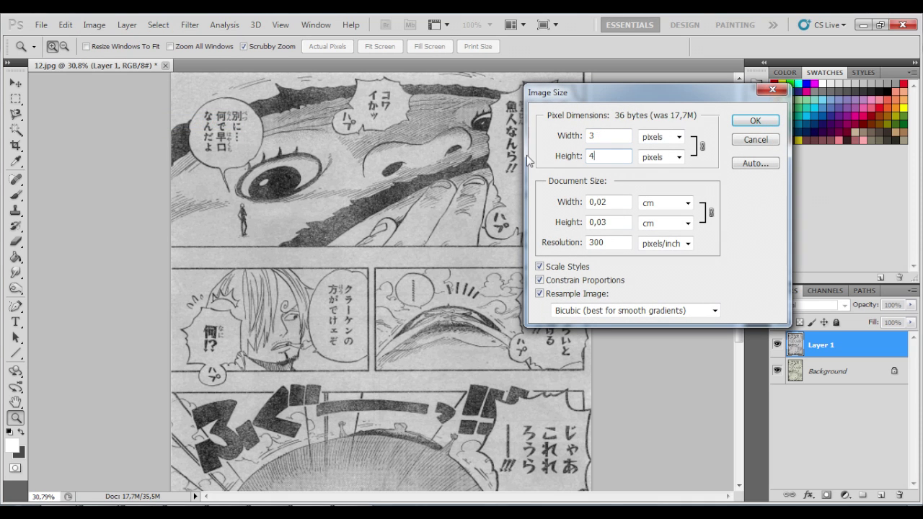
{"action": "left_click", "coordinate": [742, 124]}
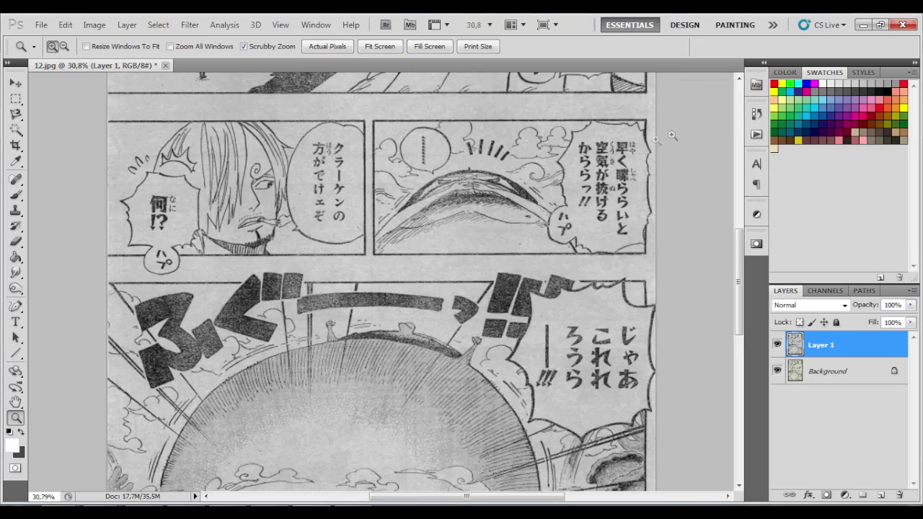
Step: Examine the enlarged page's panels up close for paper texture and print noise
{"action": "mouse_move", "coordinate": [491, 224]}
{"action": "left_mouse_down"}
{"action": "mouse_move", "coordinate": [472, 220]}
{"action": "mouse_move", "coordinate": [498, 210]}
{"action": "left_mouse_up"}
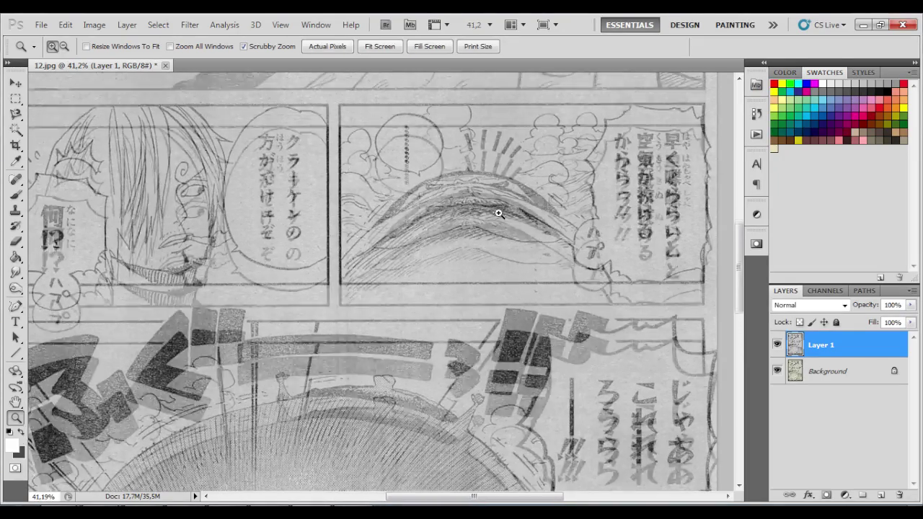
{"action": "scroll", "coordinate": [495, 153], "scroll_direction": "up", "scroll_amount": 5}
{"action": "scroll", "coordinate": [489, 189], "scroll_direction": "down", "scroll_amount": 6}
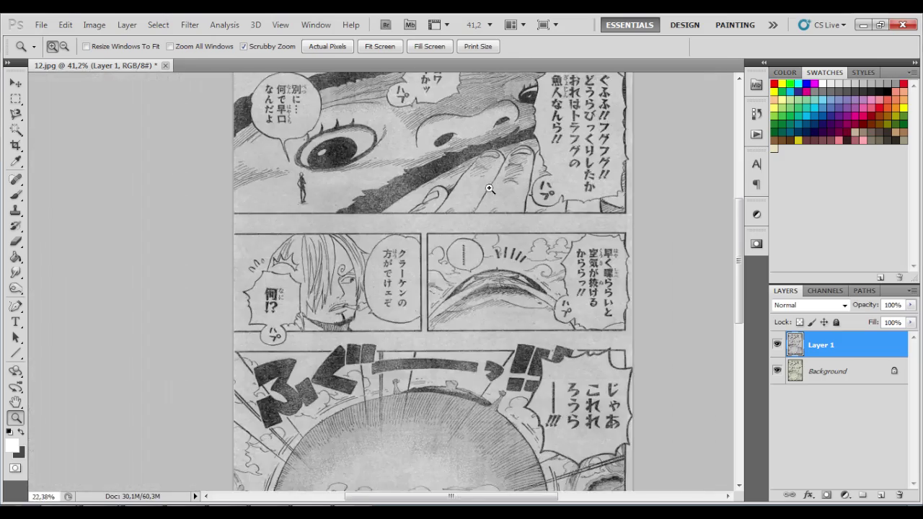
{"action": "scroll", "coordinate": [494, 188], "scroll_direction": "up", "scroll_amount": 1}
{"action": "left_click_drag", "start_coordinate": [494, 188], "coordinate": [541, 183]}
{"action": "left_click_drag", "start_coordinate": [479, 331], "coordinate": [445, 350]}
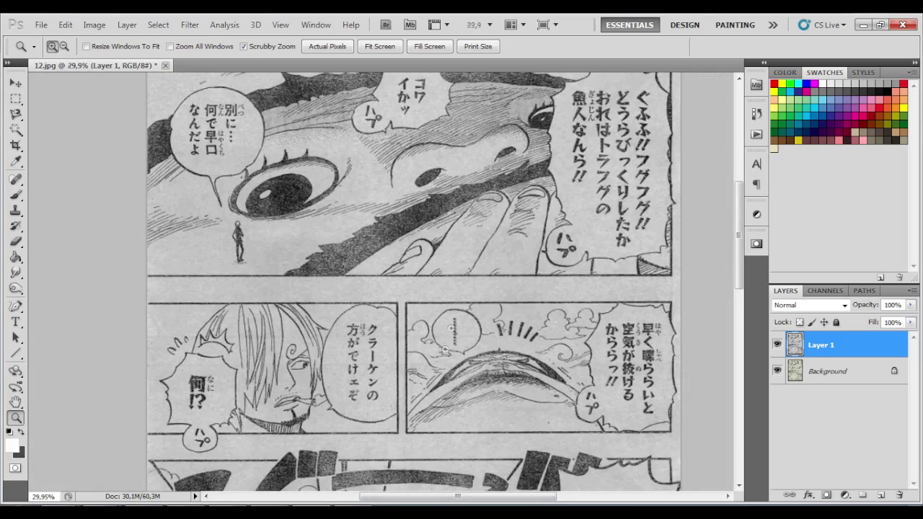
{"action": "mouse_move", "coordinate": [457, 499]}
{"action": "left_mouse_down"}
{"action": "mouse_move", "coordinate": [473, 500]}
{"action": "mouse_move", "coordinate": [465, 498]}
{"action": "left_mouse_up"}
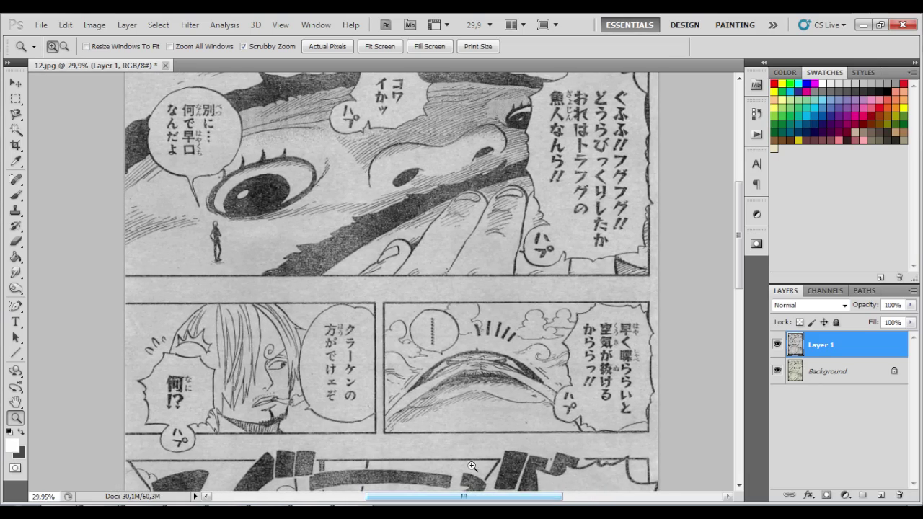
{"action": "scroll", "coordinate": [445, 316], "scroll_direction": "down", "scroll_amount": 1}
{"action": "scroll", "coordinate": [443, 313], "scroll_direction": "down", "scroll_amount": 3}
Step: Apply Topaz Denoise 3 to the desaturated layer with Suppress Noise 1,15 and Recover Details 0
{"action": "left_click", "coordinate": [190, 25]}
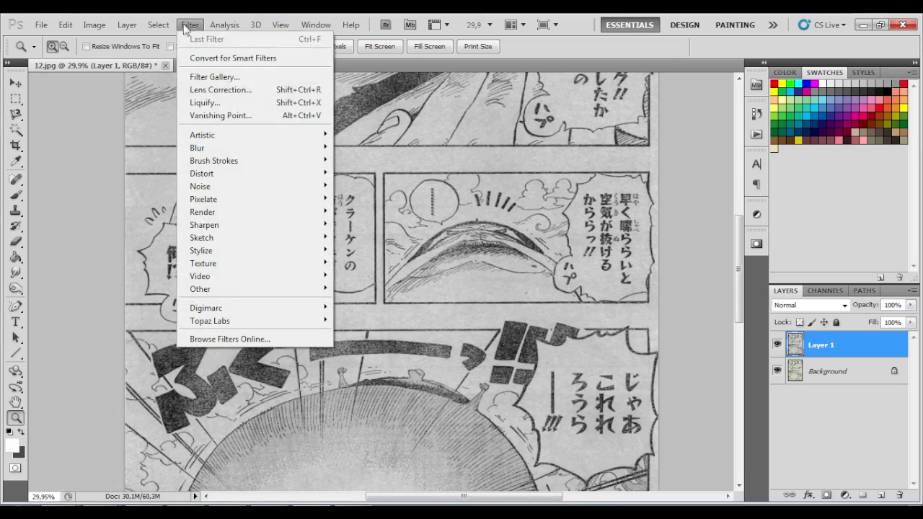
{"action": "mouse_move", "coordinate": [228, 321]}
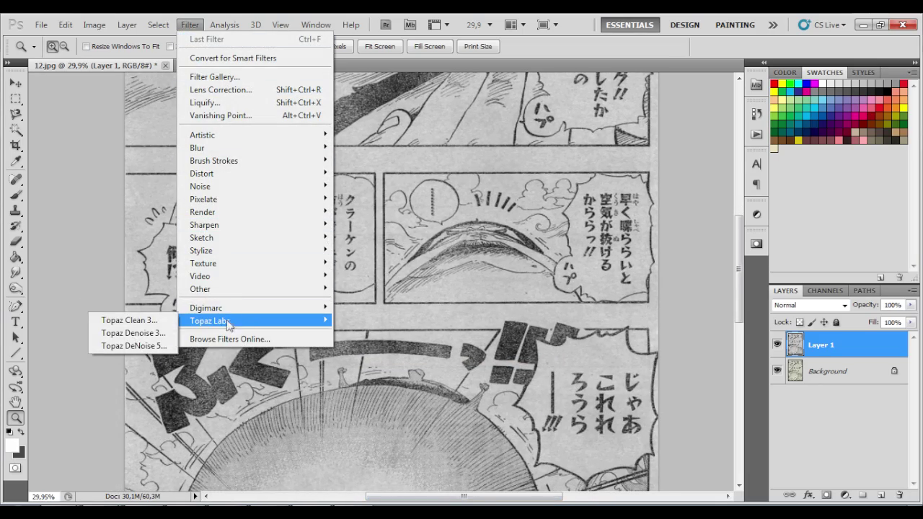
{"action": "left_click", "coordinate": [153, 333]}
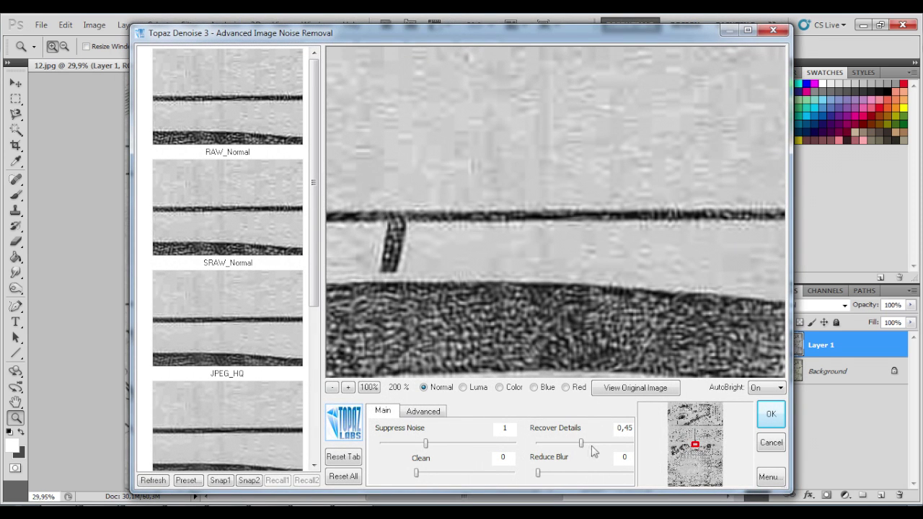
{"action": "left_click_drag", "start_coordinate": [581, 445], "coordinate": [425, 446]}
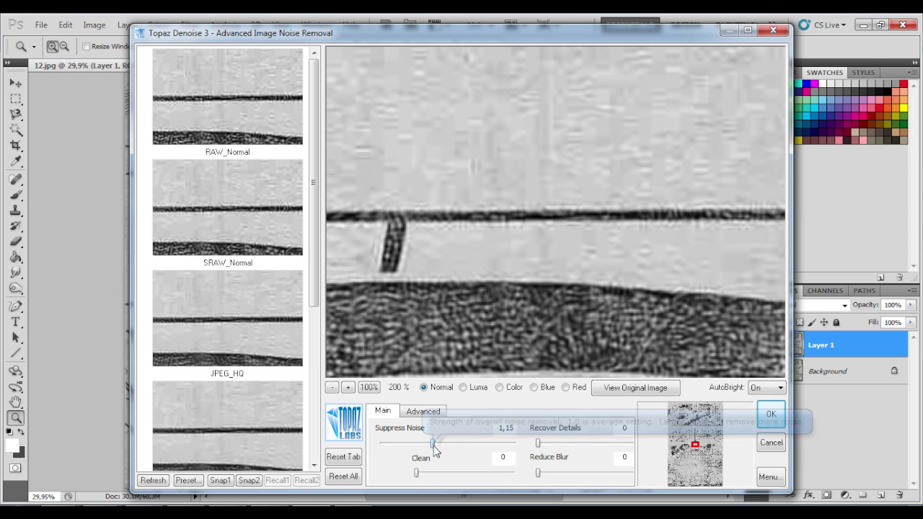
{"action": "left_click", "coordinate": [517, 327]}
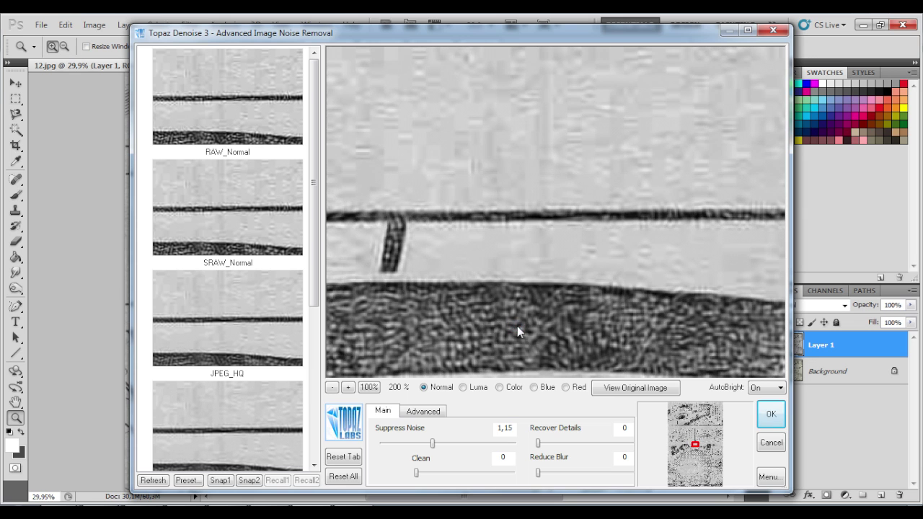
{"action": "left_click", "coordinate": [770, 414]}
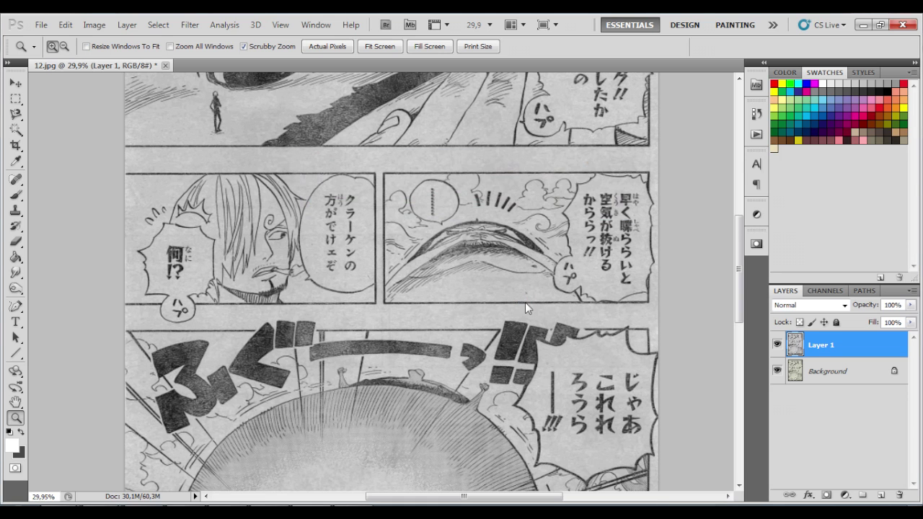
Step: Crop the page at its full width, trimming off the thin strip beneath the lowest panel
{"action": "scroll", "coordinate": [525, 302], "scroll_direction": "down", "scroll_amount": 3}
{"action": "scroll", "coordinate": [521, 259], "scroll_direction": "down", "scroll_amount": 6}
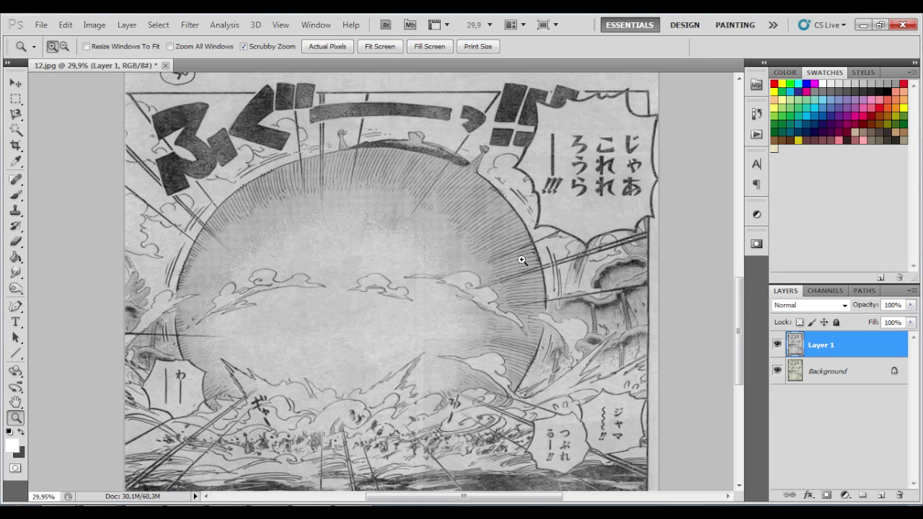
{"action": "mouse_move", "coordinate": [739, 325]}
{"action": "left_mouse_down"}
{"action": "mouse_move", "coordinate": [739, 337]}
{"action": "mouse_move", "coordinate": [737, 179]}
{"action": "mouse_move", "coordinate": [727, 336]}
{"action": "left_mouse_up"}
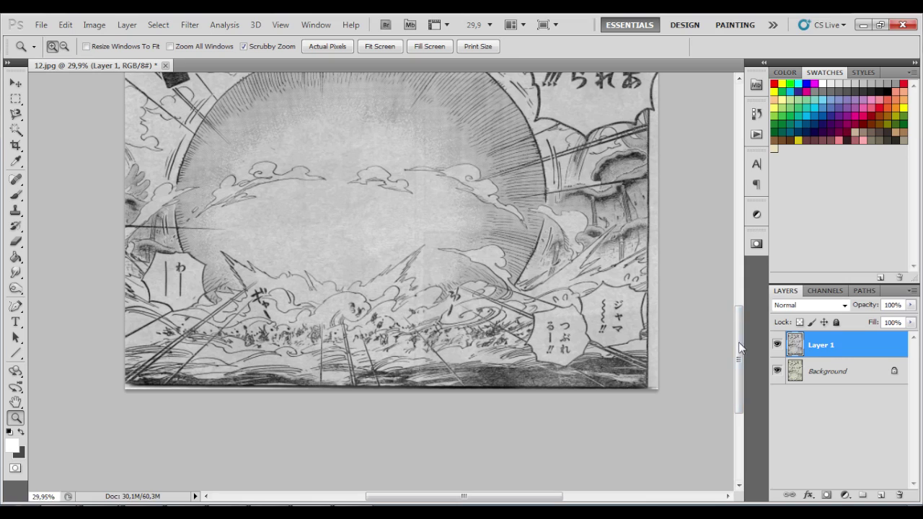
{"action": "left_click_drag", "start_coordinate": [741, 346], "coordinate": [741, 196]}
{"action": "left_click", "coordinate": [15, 145]}
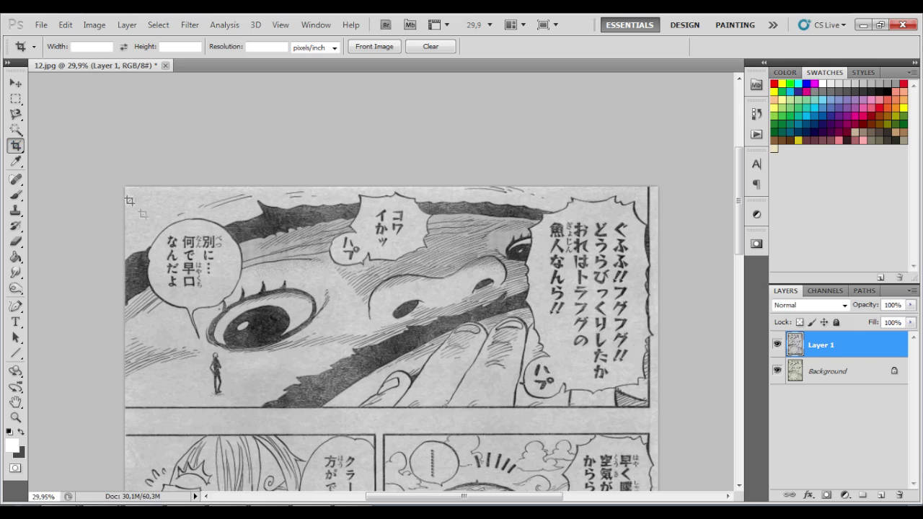
{"action": "left_click_drag", "start_coordinate": [229, 369], "coordinate": [712, 451]}
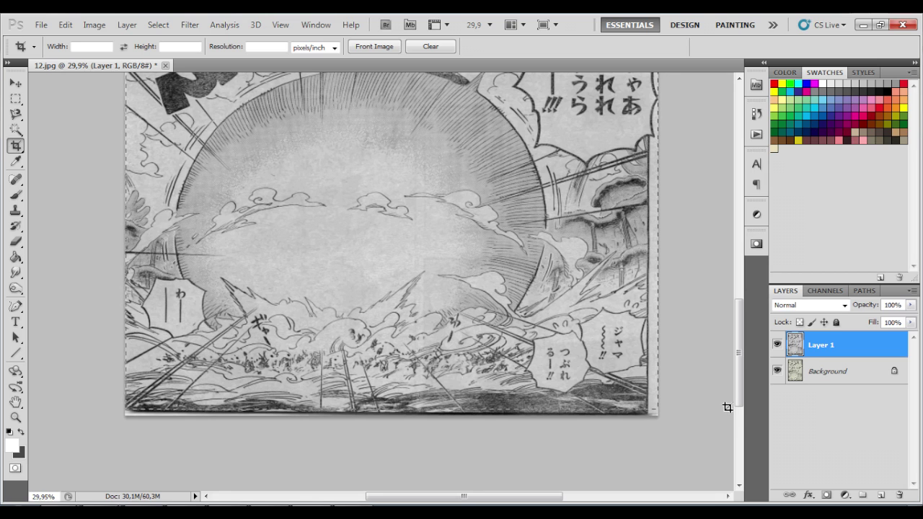
{"action": "left_click_drag", "start_coordinate": [726, 408], "coordinate": [726, 406]}
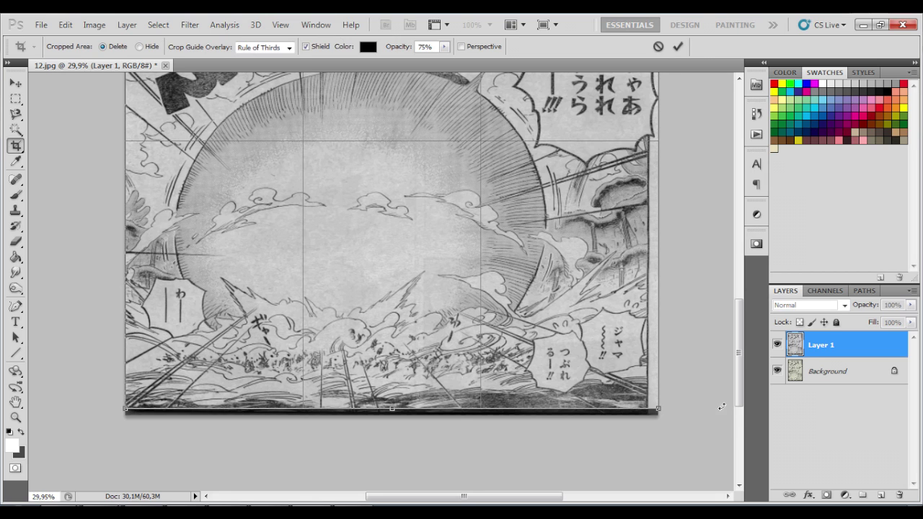
{"action": "double_click", "coordinate": [415, 346]}
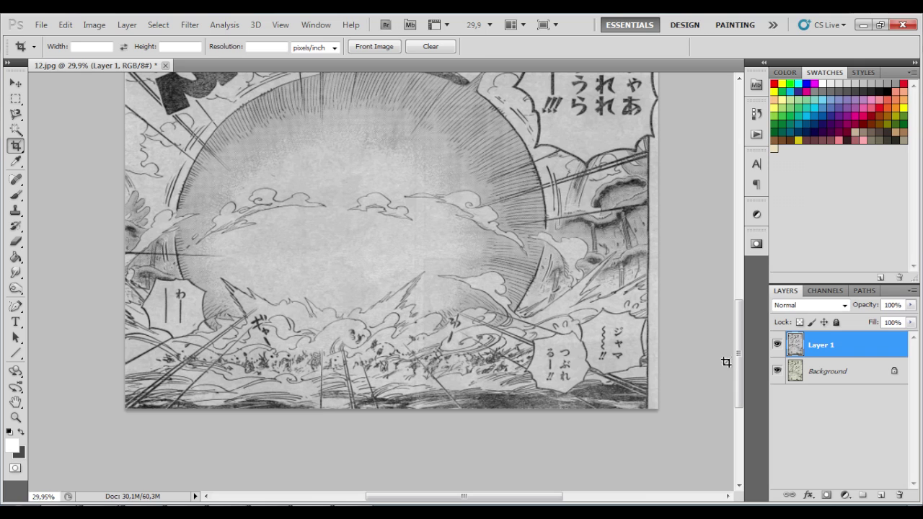
Step: Apply Topaz DeNoise 5 to the desaturated layer using the First preset, with Overall Strength 1.00 and Adjust Shadow 1.00
{"action": "left_click_drag", "start_coordinate": [741, 361], "coordinate": [751, 277]}
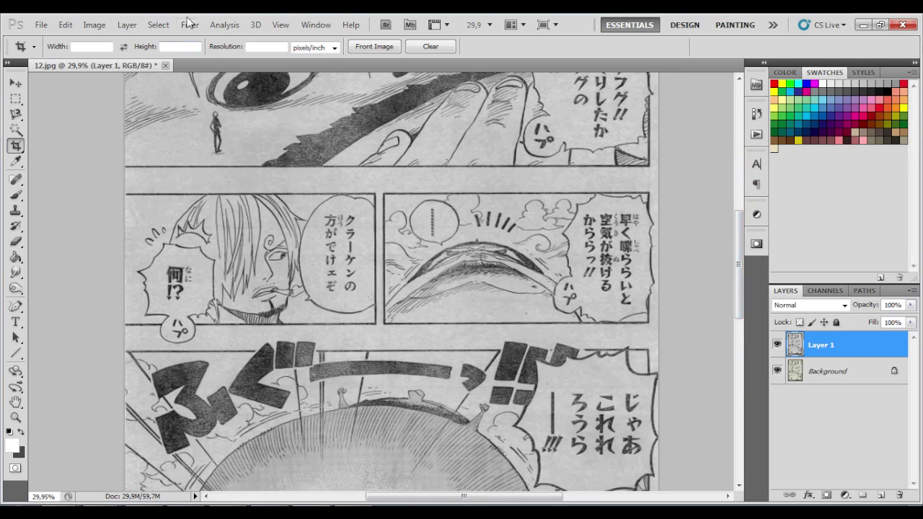
{"action": "left_click", "coordinate": [189, 25]}
{"action": "mouse_move", "coordinate": [256, 320]}
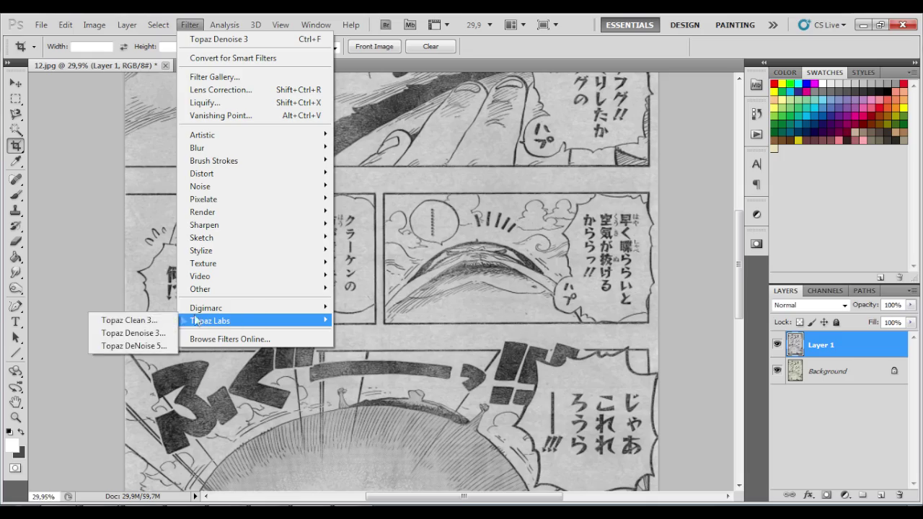
{"action": "left_click", "coordinate": [149, 346]}
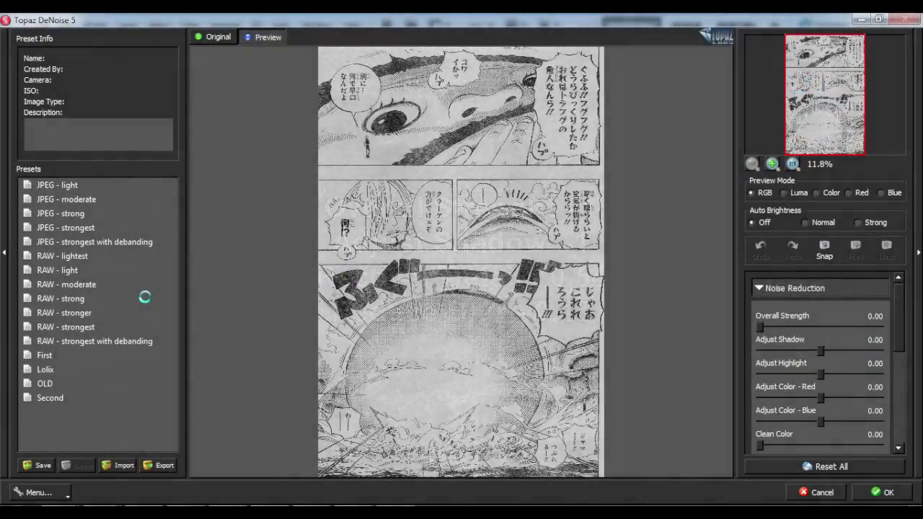
{"action": "left_click", "coordinate": [144, 297]}
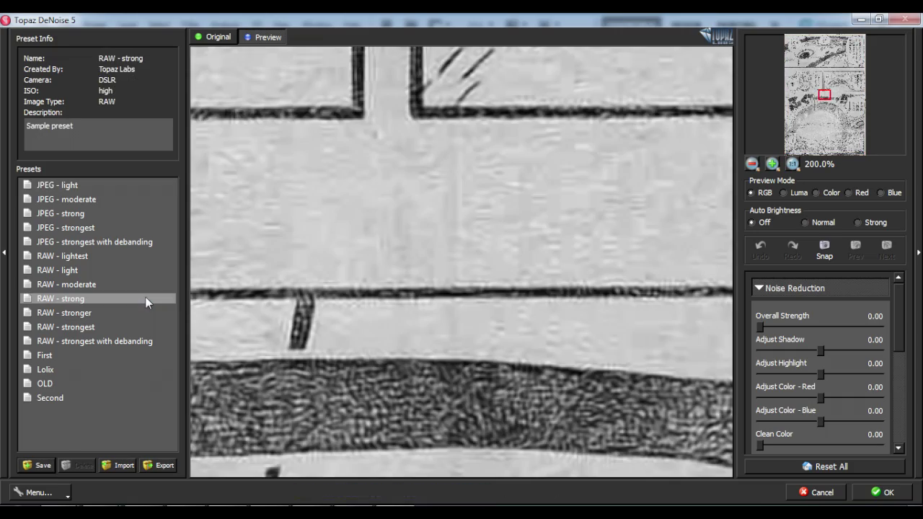
{"action": "left_click", "coordinate": [751, 165]}
{"action": "left_click_drag", "start_coordinate": [475, 267], "coordinate": [487, 66]}
{"action": "mouse_move", "coordinate": [486, 319]}
{"action": "left_mouse_down"}
{"action": "mouse_move", "coordinate": [491, 195]}
{"action": "mouse_move", "coordinate": [495, 385]}
{"action": "mouse_move", "coordinate": [540, 191]}
{"action": "mouse_move", "coordinate": [532, 336]}
{"action": "mouse_move", "coordinate": [587, 93]}
{"action": "left_mouse_up"}
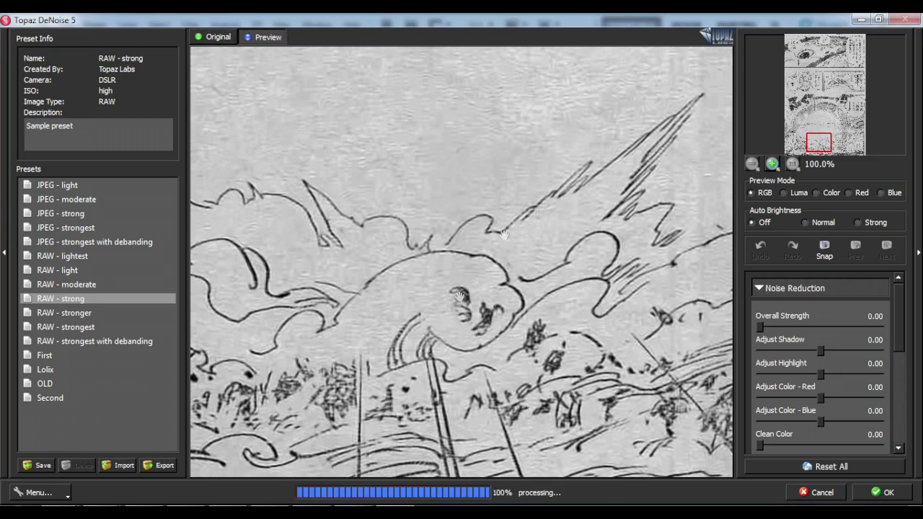
{"action": "left_click_drag", "start_coordinate": [490, 288], "coordinate": [558, 212]}
{"action": "left_click", "coordinate": [85, 358]}
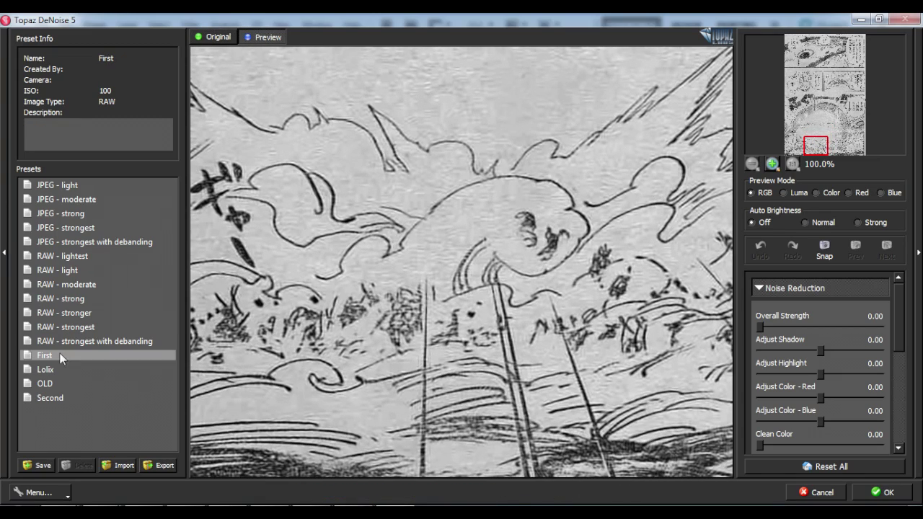
{"action": "left_click", "coordinate": [72, 358]}
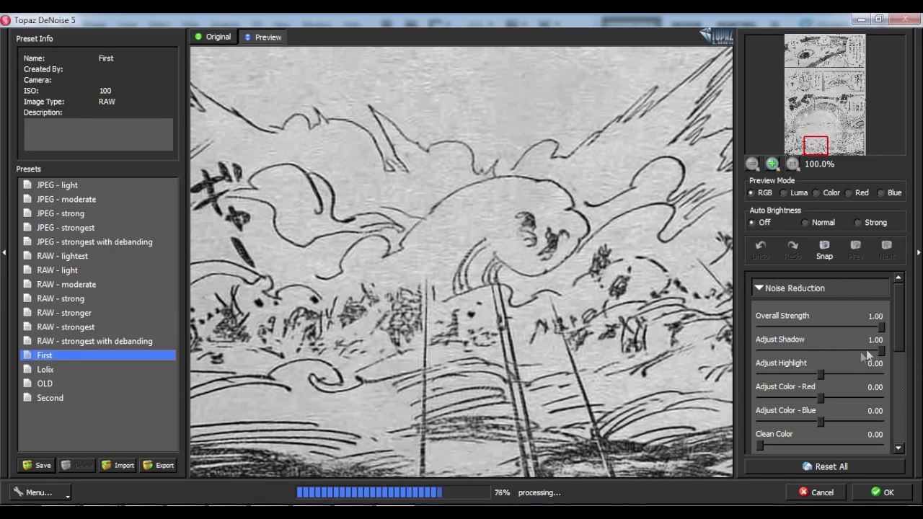
{"action": "left_click", "coordinate": [887, 493]}
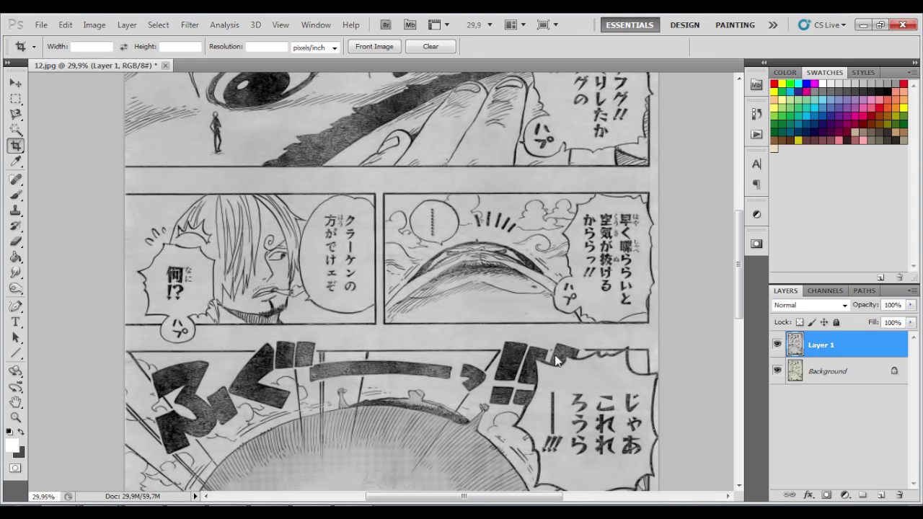
Step: Enlarge the image to a height of 8000 pixels with proportions constrained
{"action": "scroll", "coordinate": [555, 361], "scroll_direction": "down", "scroll_amount": 10}
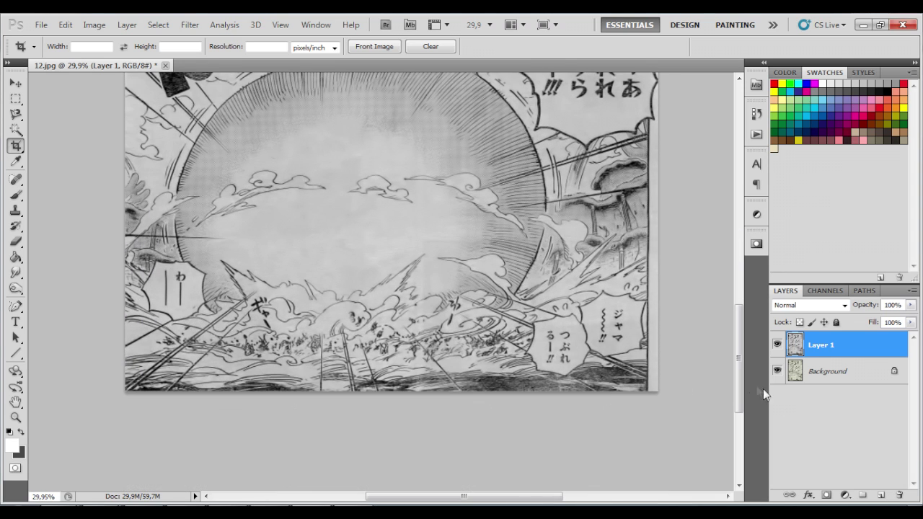
{"action": "left_click_drag", "start_coordinate": [739, 389], "coordinate": [738, 336]}
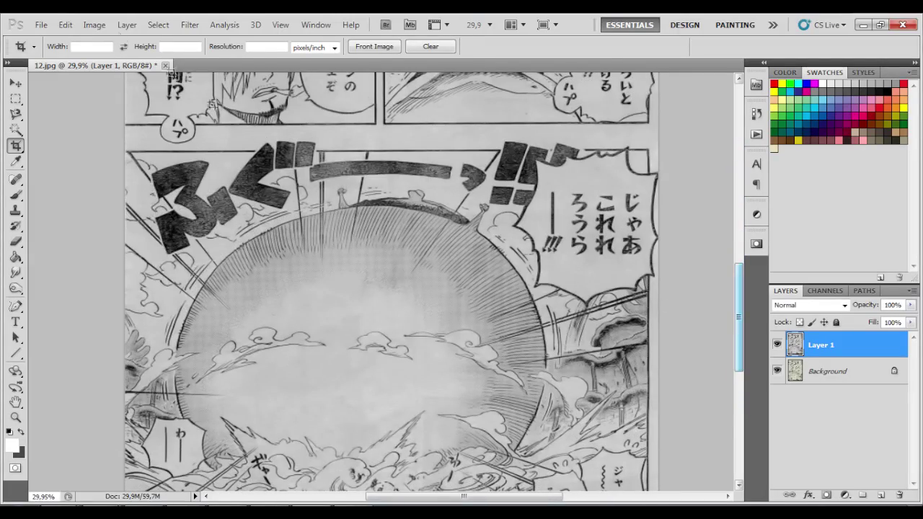
{"action": "left_click", "coordinate": [94, 25]}
{"action": "left_click", "coordinate": [130, 125]}
{"action": "left_click_drag", "start_coordinate": [623, 157], "coordinate": [560, 157]}
{"action": "type", "text": "8000"}
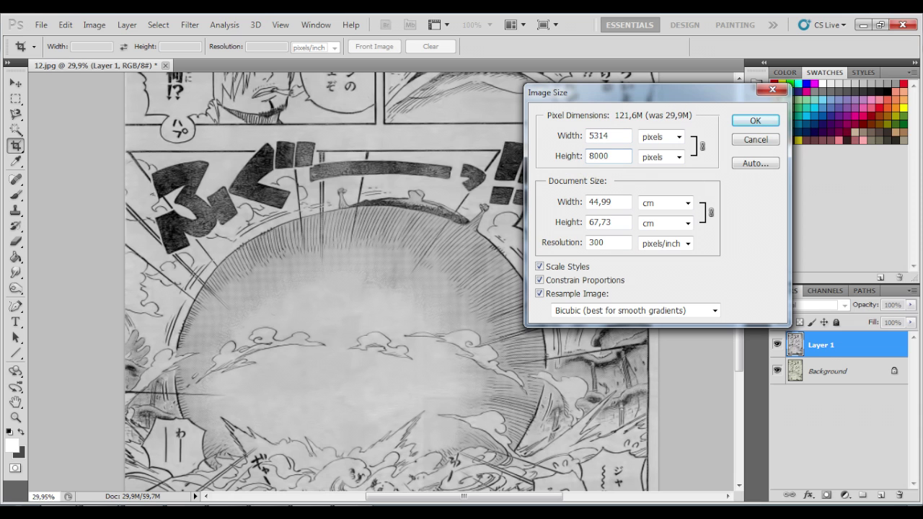
{"action": "key", "text": "Return"}
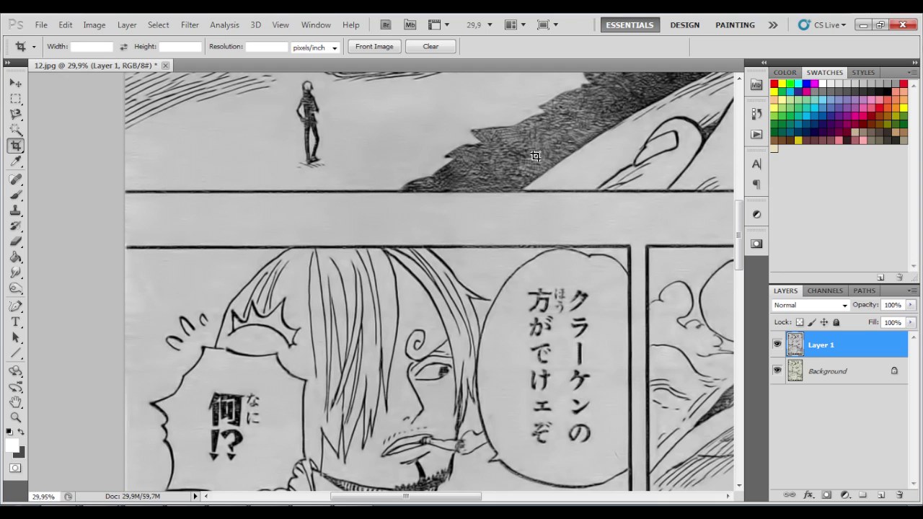
Step: Add a Levels adjustment layer with black input 168 and white input 181, and merge it down into the page layer
{"action": "left_click", "coordinate": [15, 418]}
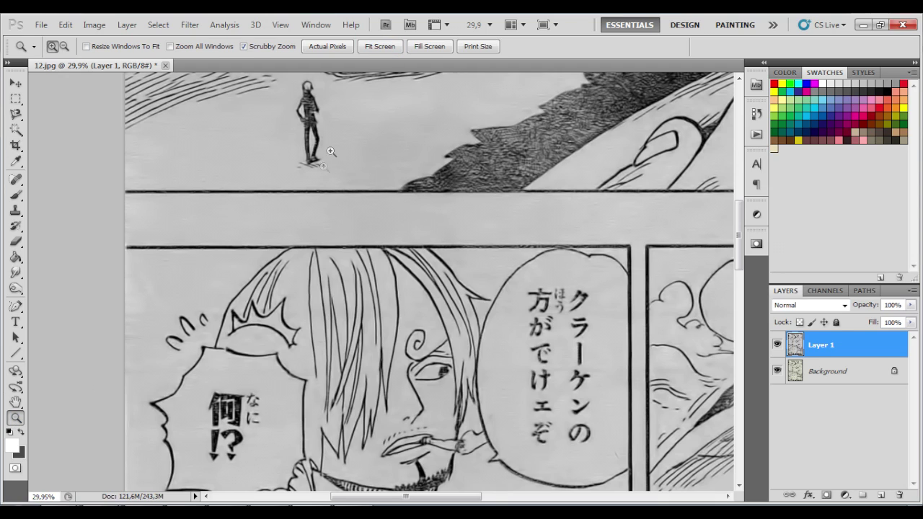
{"action": "left_click", "coordinate": [380, 46]}
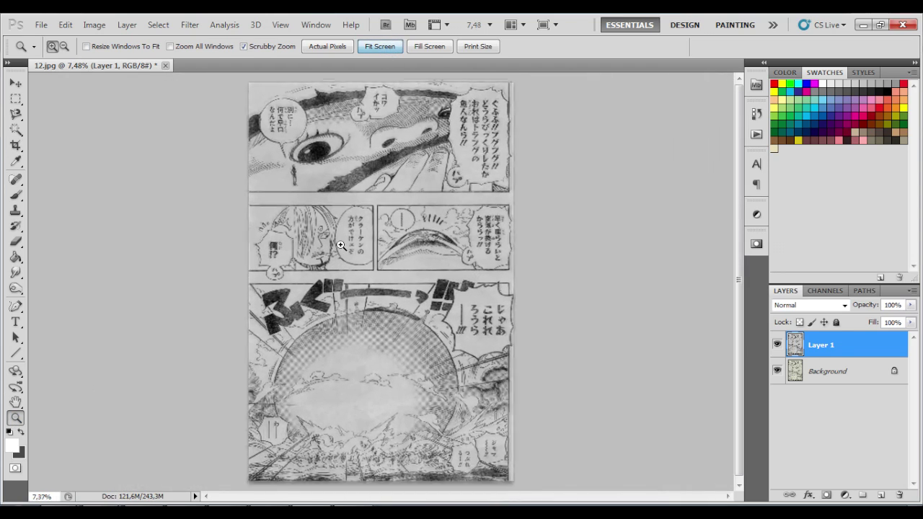
{"action": "left_click_drag", "start_coordinate": [343, 245], "coordinate": [352, 244]}
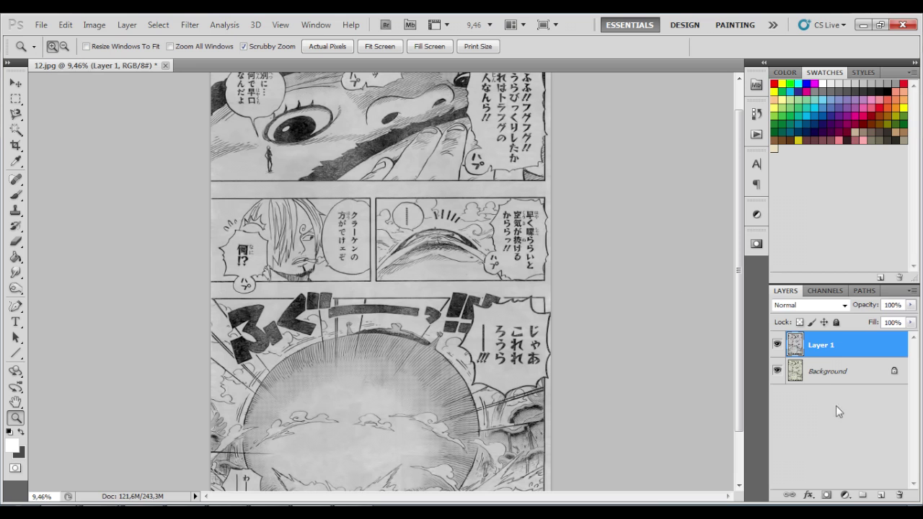
{"action": "left_click", "coordinate": [845, 497]}
{"action": "left_click", "coordinate": [830, 282]}
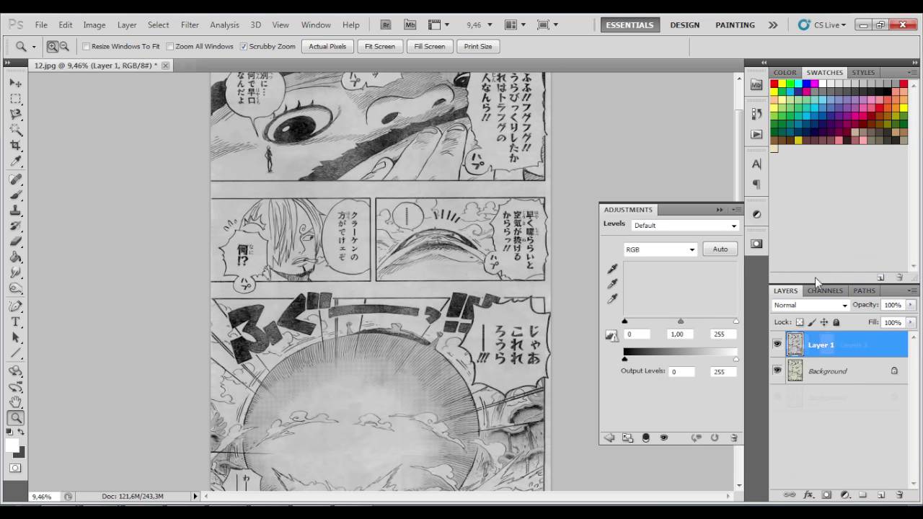
{"action": "mouse_move", "coordinate": [679, 322]}
{"action": "left_mouse_down"}
{"action": "mouse_move", "coordinate": [725, 324]}
{"action": "mouse_move", "coordinate": [634, 326]}
{"action": "mouse_move", "coordinate": [703, 326]}
{"action": "mouse_move", "coordinate": [690, 327]}
{"action": "left_mouse_up"}
{"action": "left_click_drag", "start_coordinate": [699, 326], "coordinate": [614, 326]}
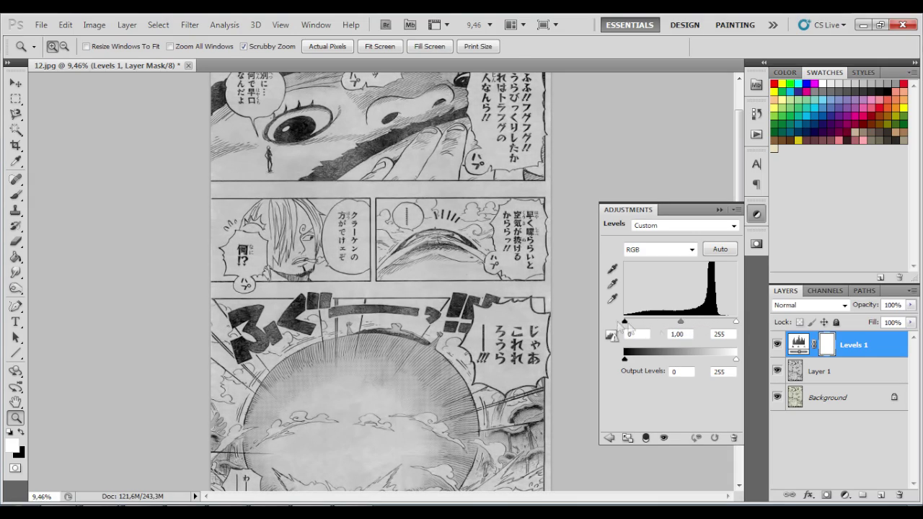
{"action": "left_click_drag", "start_coordinate": [730, 323], "coordinate": [705, 322]}
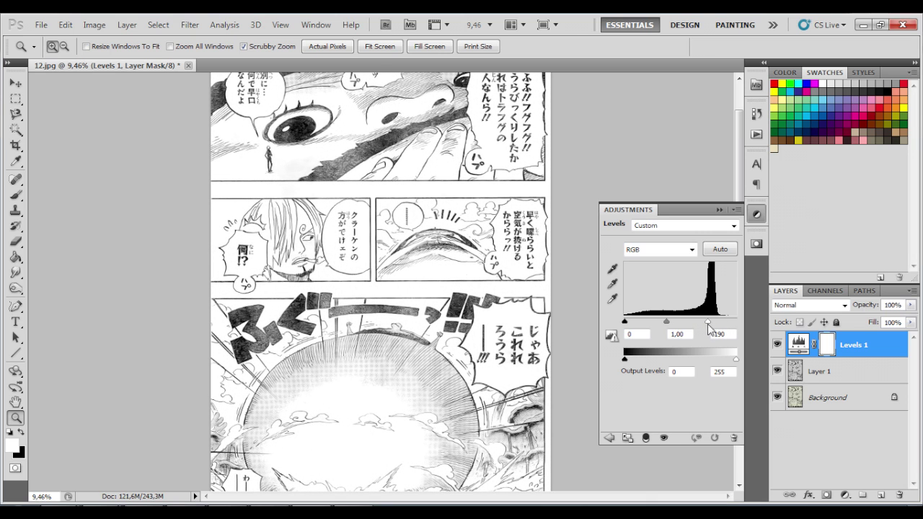
{"action": "left_click_drag", "start_coordinate": [632, 323], "coordinate": [697, 331]}
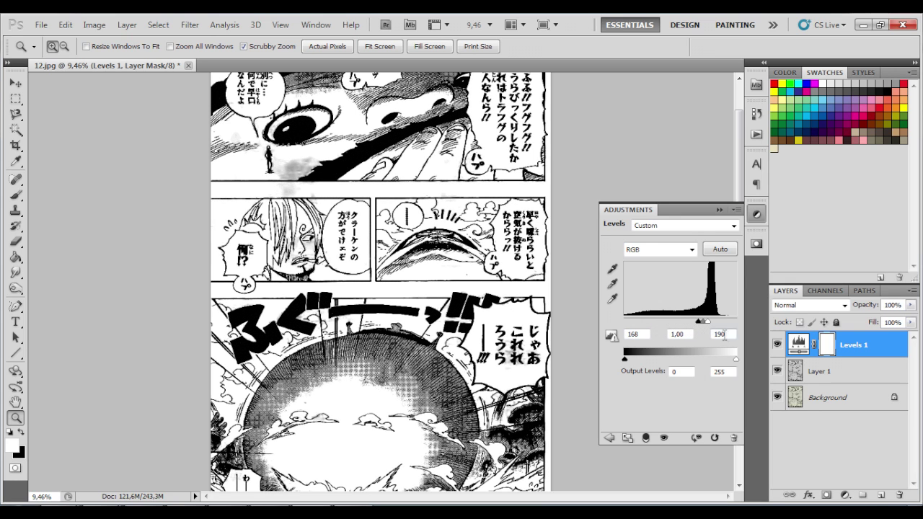
{"action": "left_click_drag", "start_coordinate": [709, 325], "coordinate": [705, 327]}
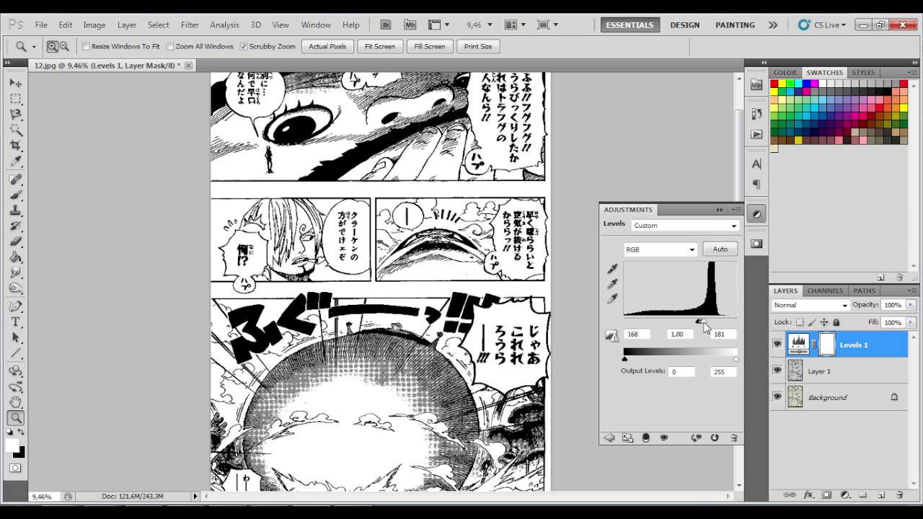
{"action": "left_click", "coordinate": [719, 211]}
{"action": "key", "text": "ctrl+e"}
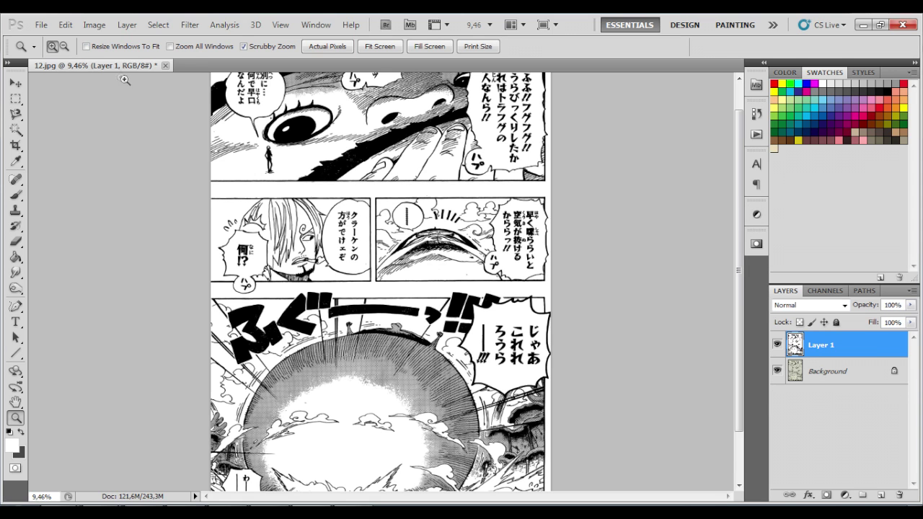
Step: Reduce the image to a height of 1200 pixels with proportions constrained
{"action": "left_click", "coordinate": [94, 25]}
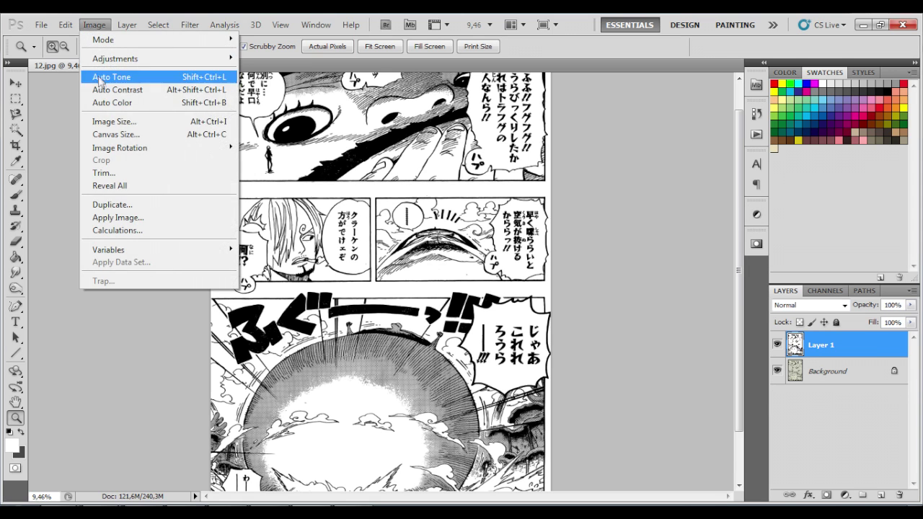
{"action": "left_click", "coordinate": [114, 123]}
{"action": "left_click_drag", "start_coordinate": [610, 156], "coordinate": [585, 156]}
{"action": "type", "text": "1200"}
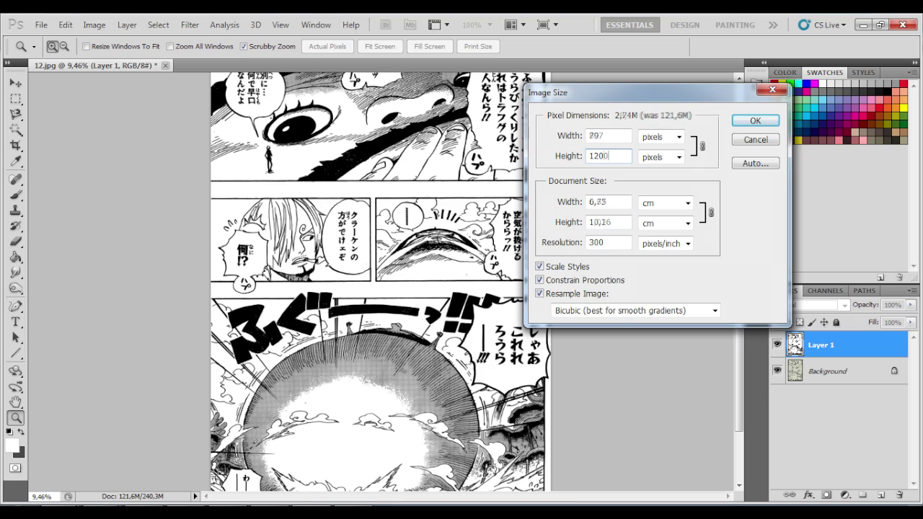
{"action": "key", "text": "Return"}
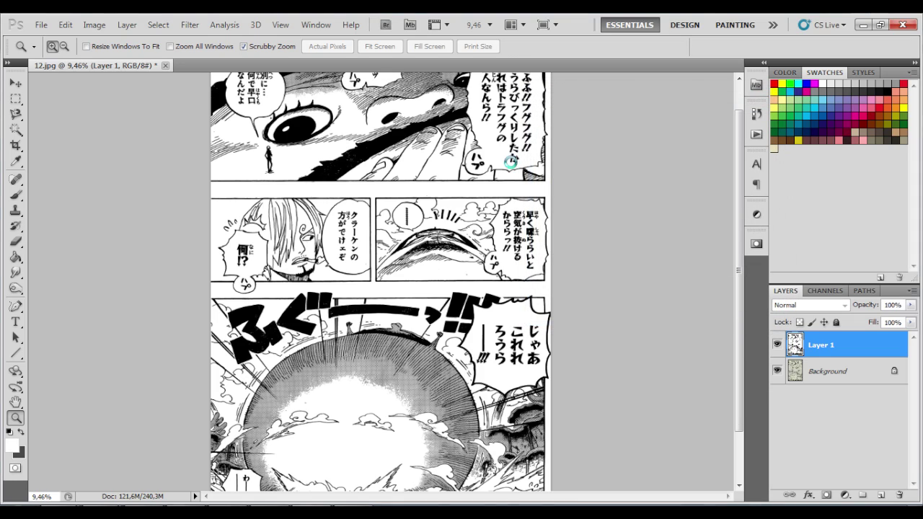
Step: Examine all panels of the reduced page at 100% for line quality and leftover noise
{"action": "left_click", "coordinate": [341, 48]}
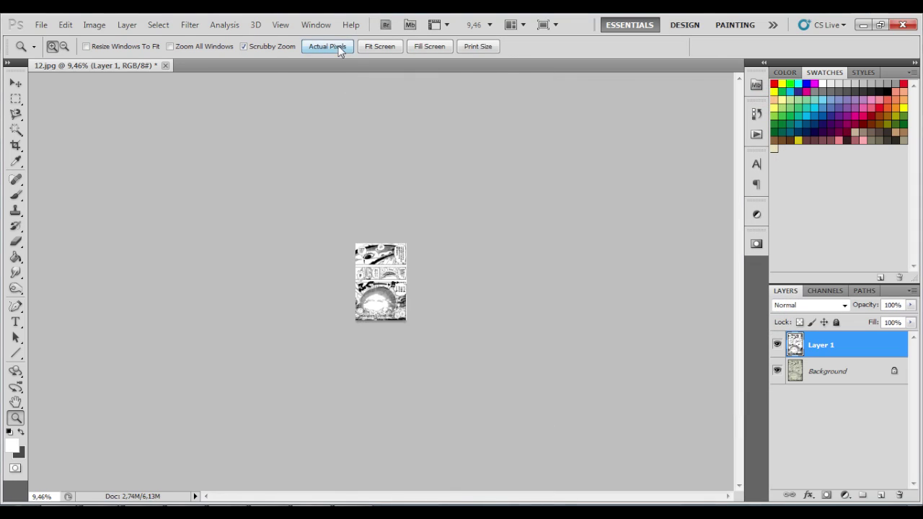
{"action": "scroll", "coordinate": [467, 176], "scroll_direction": "up", "scroll_amount": 6}
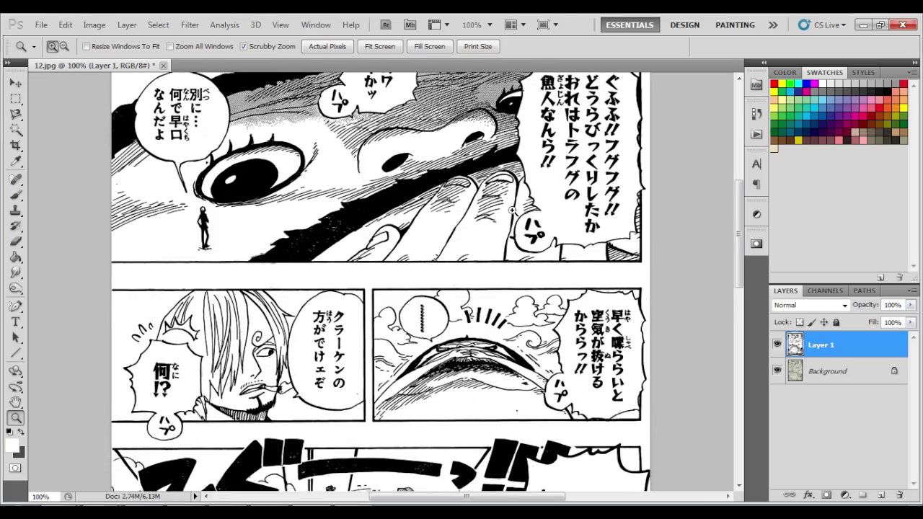
{"action": "scroll", "coordinate": [512, 211], "scroll_direction": "down", "scroll_amount": 8}
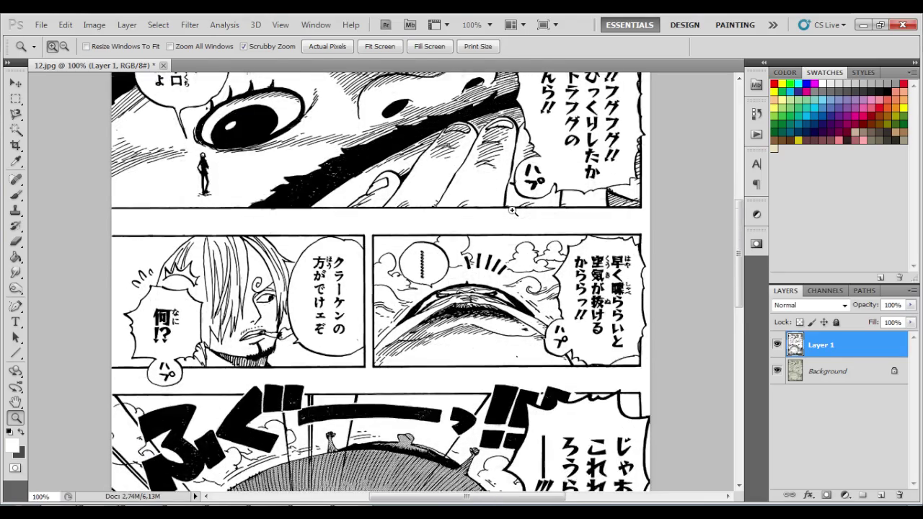
{"action": "scroll", "coordinate": [506, 219], "scroll_direction": "down", "scroll_amount": 6}
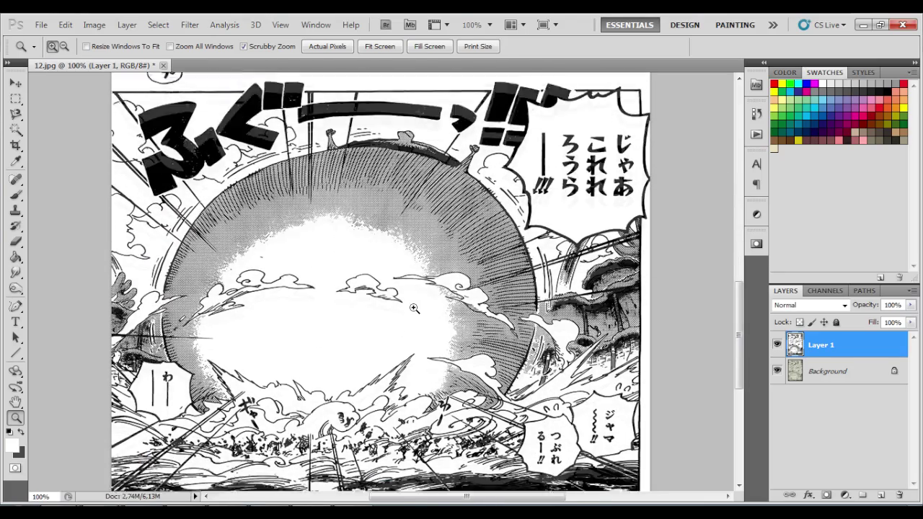
{"action": "scroll", "coordinate": [413, 306], "scroll_direction": "up", "scroll_amount": 8}
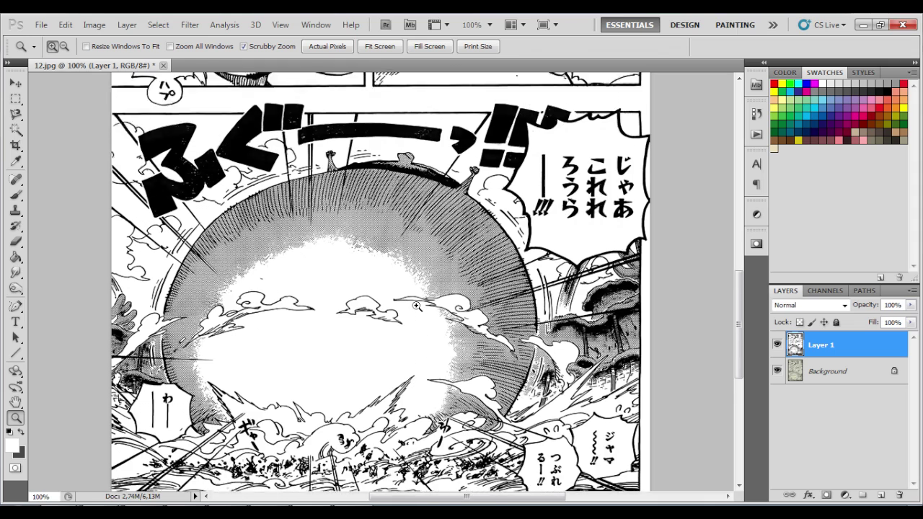
{"action": "scroll", "coordinate": [416, 306], "scroll_direction": "up", "scroll_amount": 6}
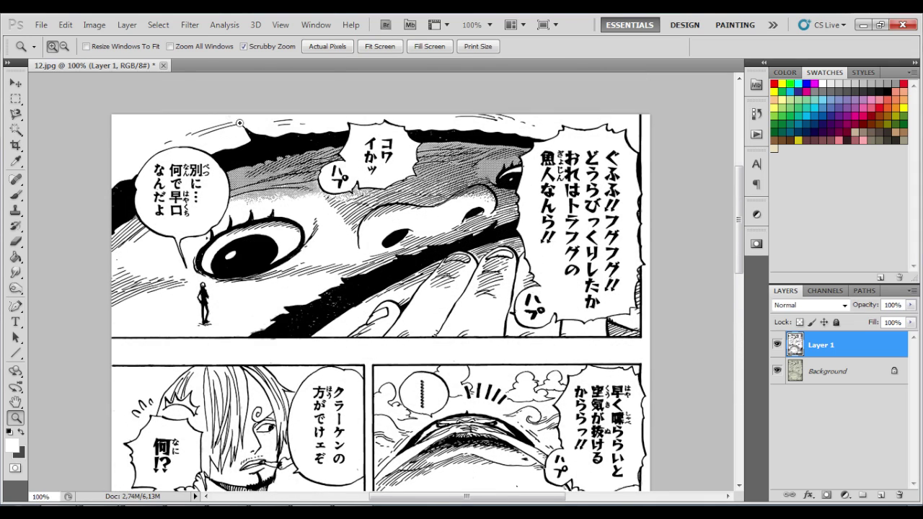
Step: Apply the Topaz Clean 3 filter to the page layer using the Manga preset
{"action": "left_click", "coordinate": [190, 26]}
{"action": "mouse_move", "coordinate": [231, 321]}
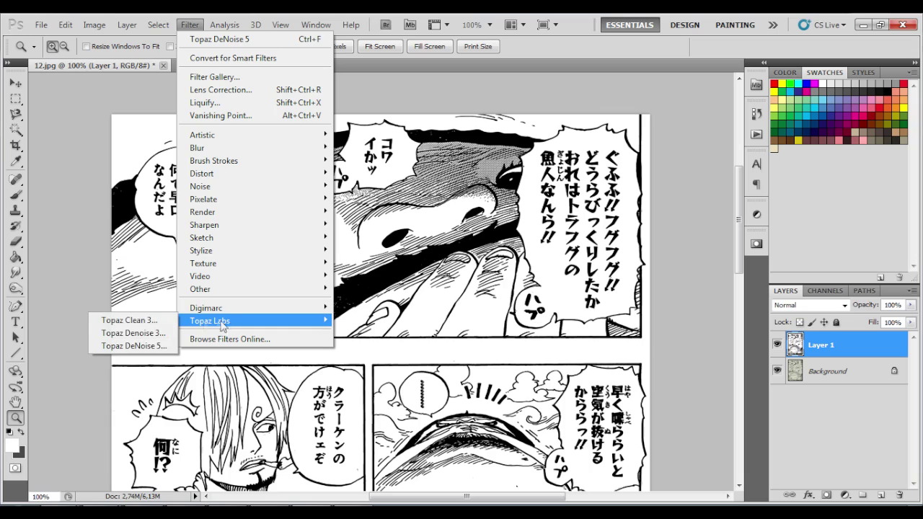
{"action": "left_click", "coordinate": [146, 322]}
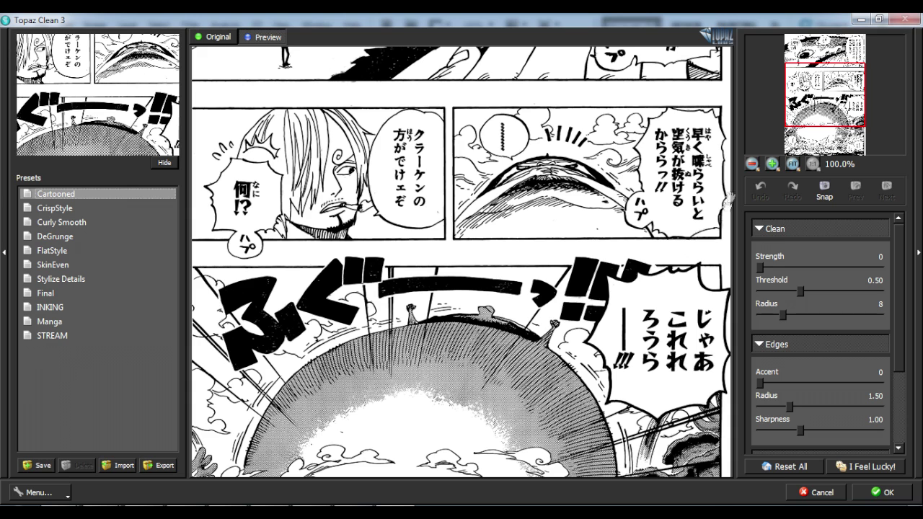
{"action": "left_click", "coordinate": [752, 164]}
{"action": "left_click", "coordinate": [774, 166]}
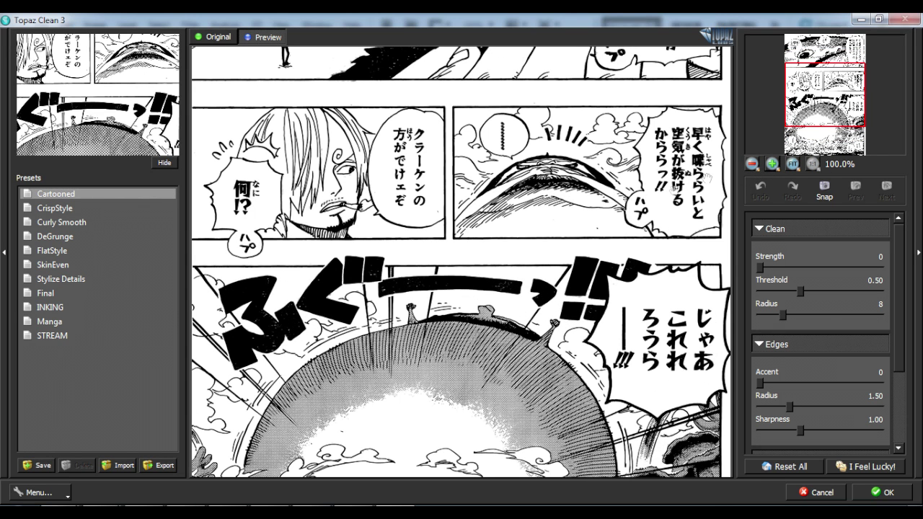
{"action": "left_click", "coordinate": [48, 321]}
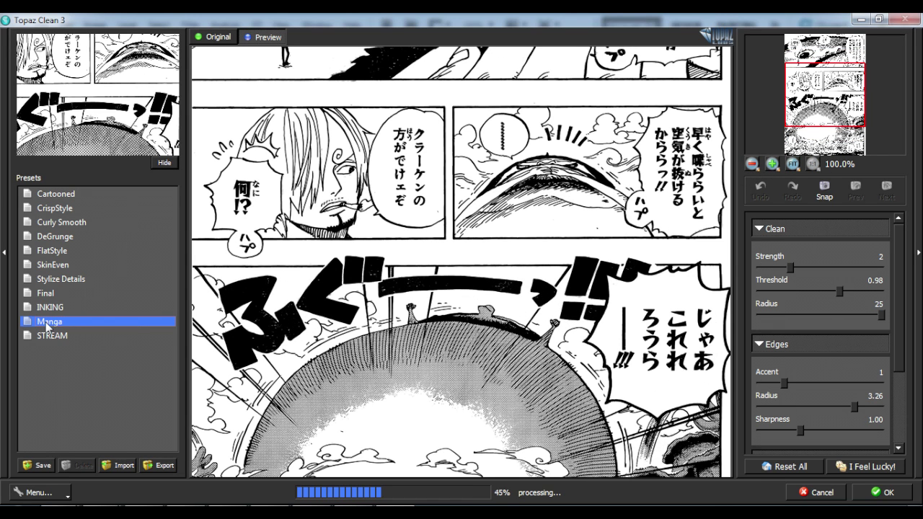
{"action": "scroll", "coordinate": [531, 284], "scroll_direction": "down", "scroll_amount": 3}
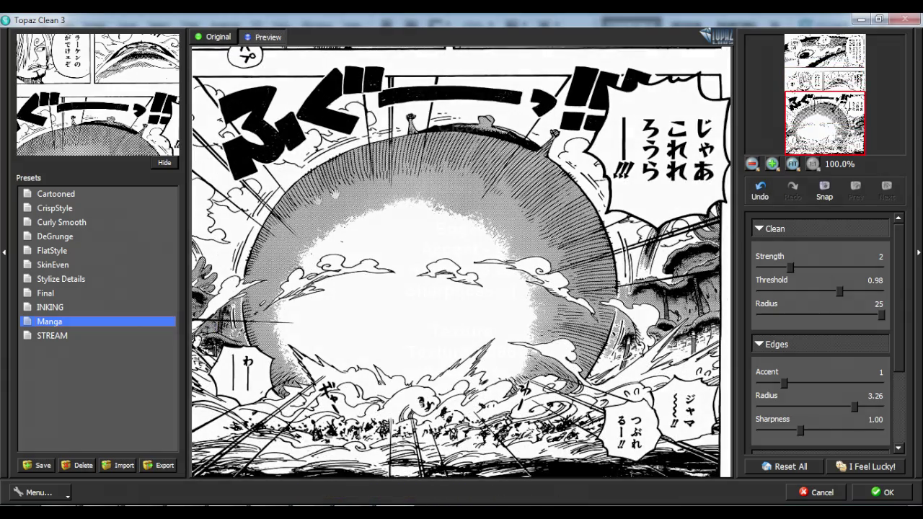
{"action": "scroll", "coordinate": [302, 249], "scroll_direction": "up", "scroll_amount": 1}
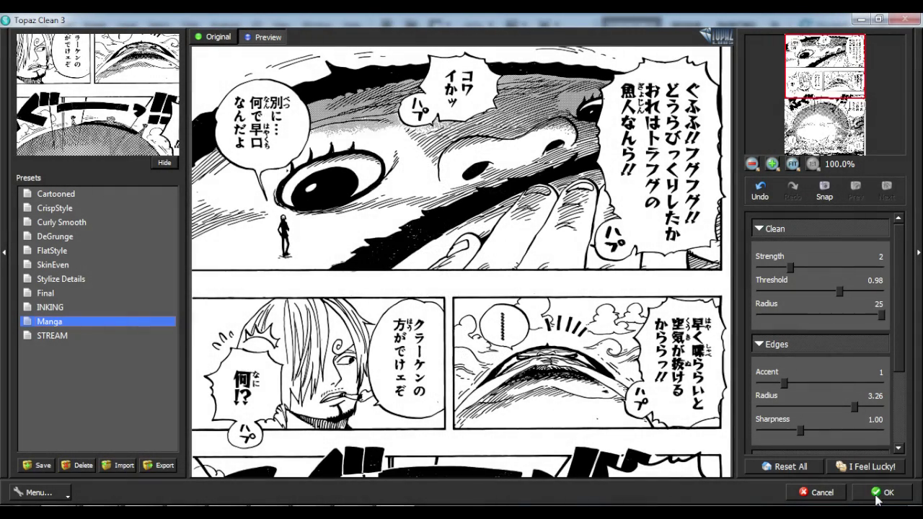
{"action": "left_click", "coordinate": [874, 492]}
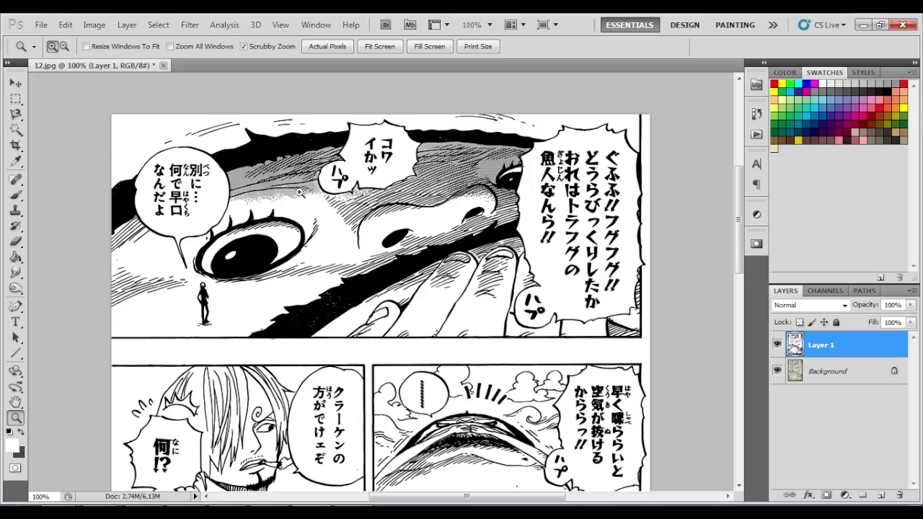
Step: Burn the white specks out of the thick black band in the top panel, using range Shadows and exposure 100%
{"action": "left_click_drag", "start_coordinate": [300, 192], "coordinate": [333, 175]}
{"action": "left_click_drag", "start_coordinate": [389, 298], "coordinate": [404, 292]}
{"action": "scroll", "coordinate": [389, 352], "scroll_direction": "down", "scroll_amount": 3}
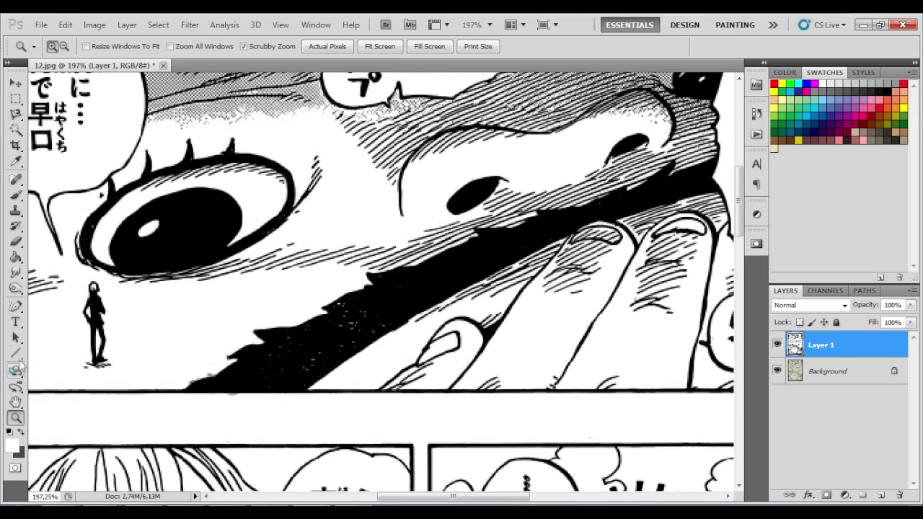
{"action": "left_click", "coordinate": [15, 289]}
{"action": "left_click", "coordinate": [166, 48]}
{"action": "left_click", "coordinate": [155, 57]}
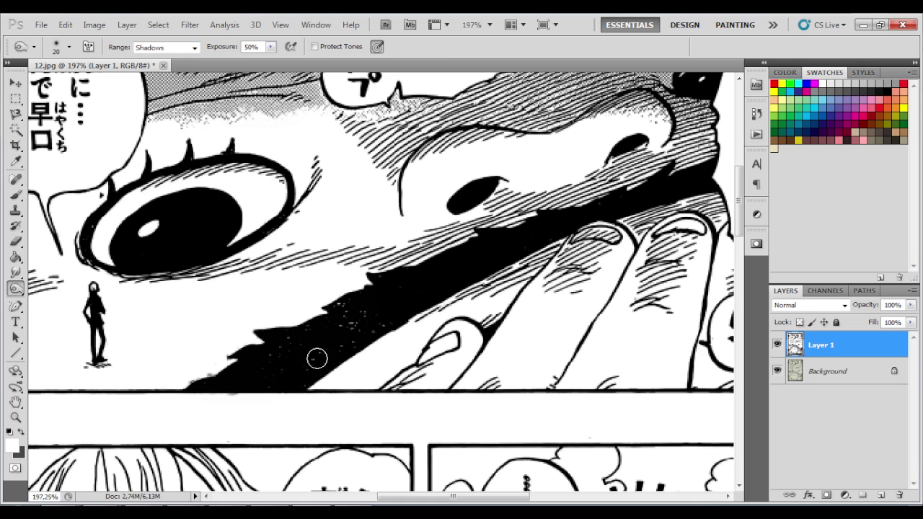
{"action": "left_click", "coordinate": [271, 47]}
{"action": "left_click_drag", "start_coordinate": [271, 61], "coordinate": [360, 65]}
{"action": "mouse_move", "coordinate": [298, 372]}
{"action": "left_mouse_down"}
{"action": "mouse_move", "coordinate": [293, 377]}
{"action": "mouse_move", "coordinate": [383, 320]}
{"action": "mouse_move", "coordinate": [346, 303]}
{"action": "mouse_move", "coordinate": [459, 274]}
{"action": "mouse_move", "coordinate": [286, 363]}
{"action": "mouse_move", "coordinate": [198, 381]}
{"action": "left_mouse_up"}
Step: Burn the remaining specks in the top panel's eye and in the black band along its upper edge
{"action": "scroll", "coordinate": [149, 323], "scroll_direction": "up", "scroll_amount": 1}
{"action": "mouse_move", "coordinate": [94, 278]}
{"action": "left_mouse_down"}
{"action": "mouse_move", "coordinate": [101, 316]}
{"action": "mouse_move", "coordinate": [260, 227]}
{"action": "mouse_move", "coordinate": [118, 234]}
{"action": "mouse_move", "coordinate": [104, 249]}
{"action": "left_mouse_up"}
{"action": "mouse_move", "coordinate": [428, 497]}
{"action": "left_mouse_down"}
{"action": "mouse_move", "coordinate": [374, 501]}
{"action": "mouse_move", "coordinate": [530, 497]}
{"action": "left_mouse_up"}
{"action": "scroll", "coordinate": [134, 280], "scroll_direction": "up", "scroll_amount": 2}
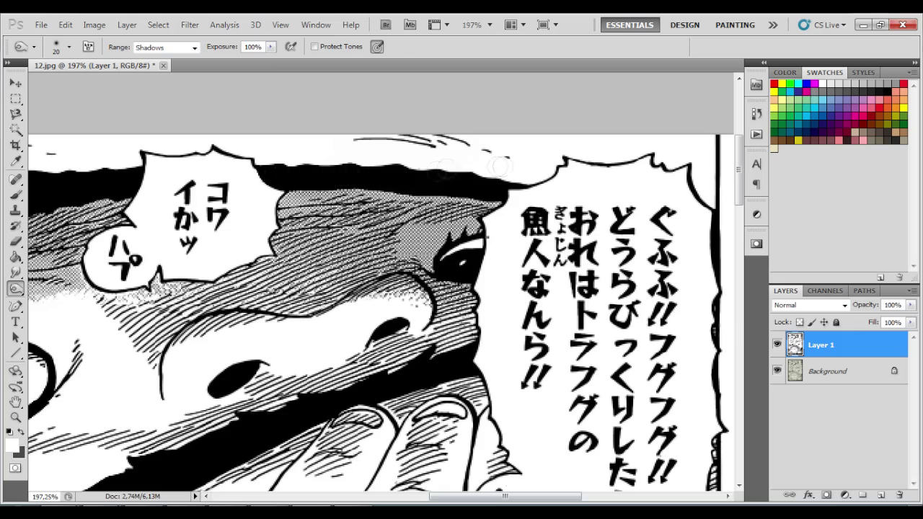
{"action": "scroll", "coordinate": [694, 225], "scroll_direction": "down", "scroll_amount": 4}
{"action": "scroll", "coordinate": [715, 211], "scroll_direction": "down", "scroll_amount": 6}
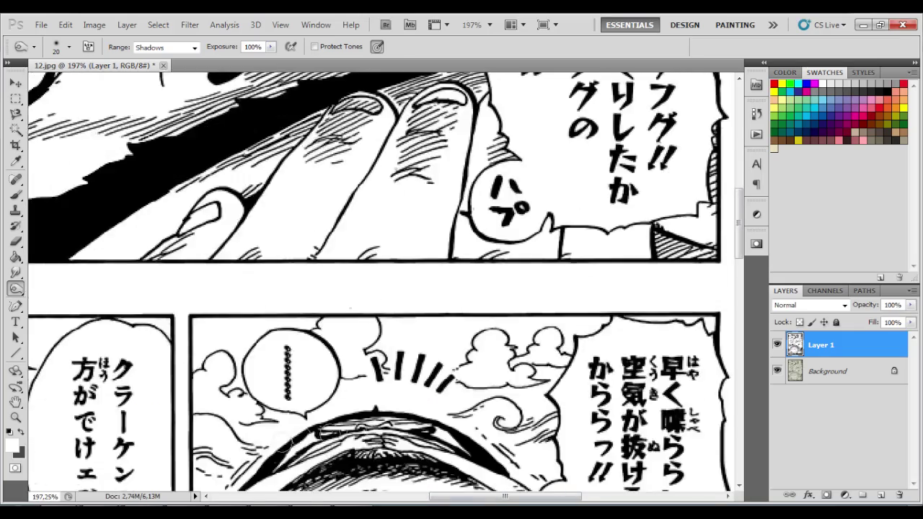
Step: Burn the large black sound-effect lettering in the bottom panel at 100% view and check the page for remaining specks
{"action": "key", "text": "z"}
{"action": "left_click", "coordinate": [317, 47]}
{"action": "left_click_drag", "start_coordinate": [428, 498], "coordinate": [384, 500]}
{"action": "scroll", "coordinate": [360, 325], "scroll_direction": "down", "scroll_amount": 3}
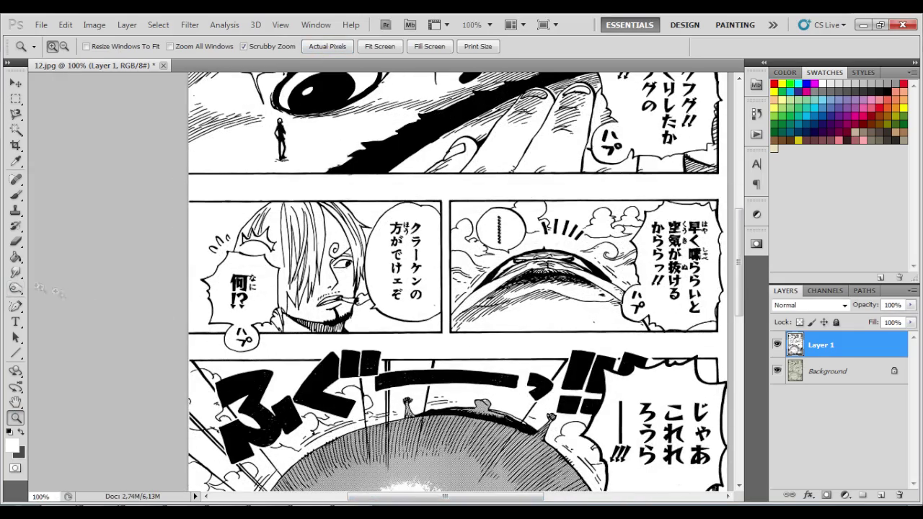
{"action": "key", "text": "o"}
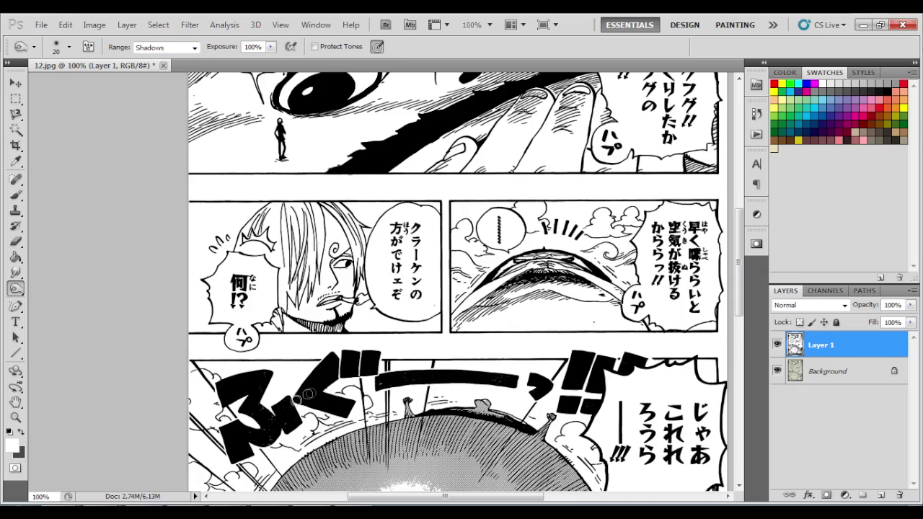
{"action": "scroll", "coordinate": [260, 382], "scroll_direction": "down", "scroll_amount": 10}
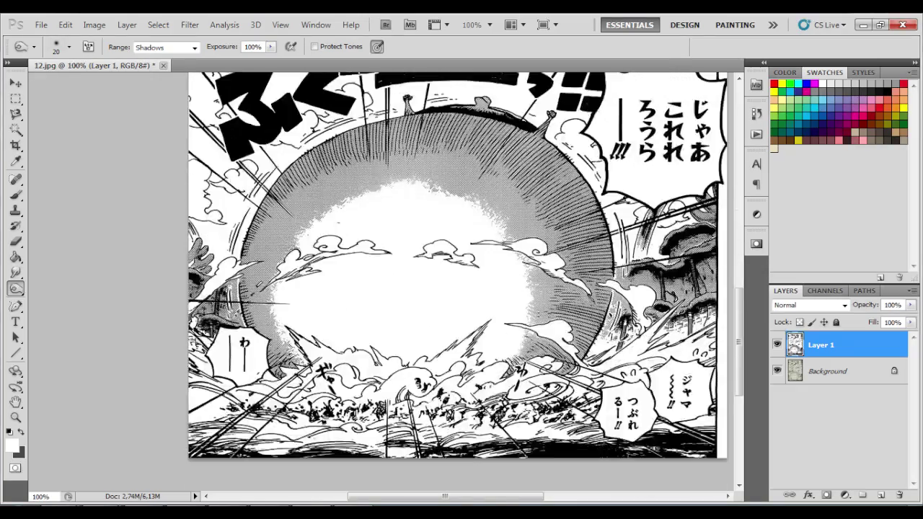
{"action": "scroll", "coordinate": [458, 281], "scroll_direction": "up", "scroll_amount": 4}
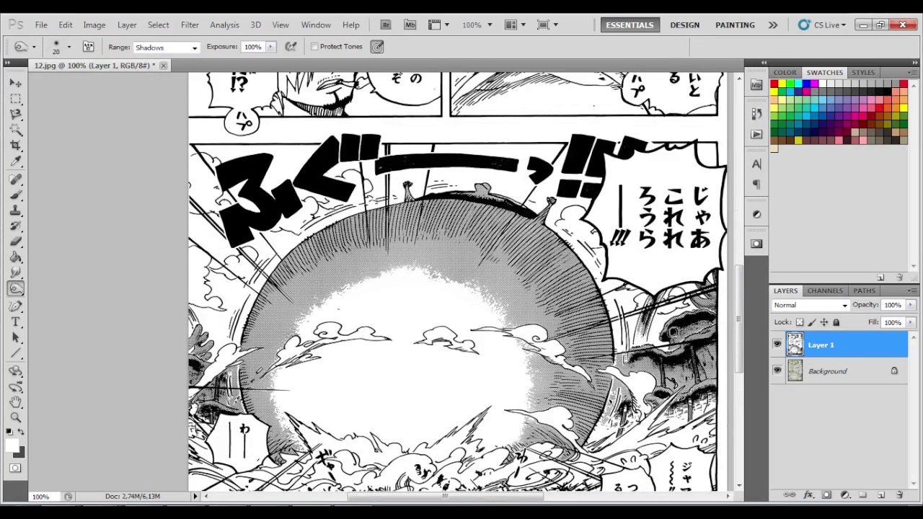
{"action": "scroll", "coordinate": [671, 361], "scroll_direction": "up", "scroll_amount": 3}
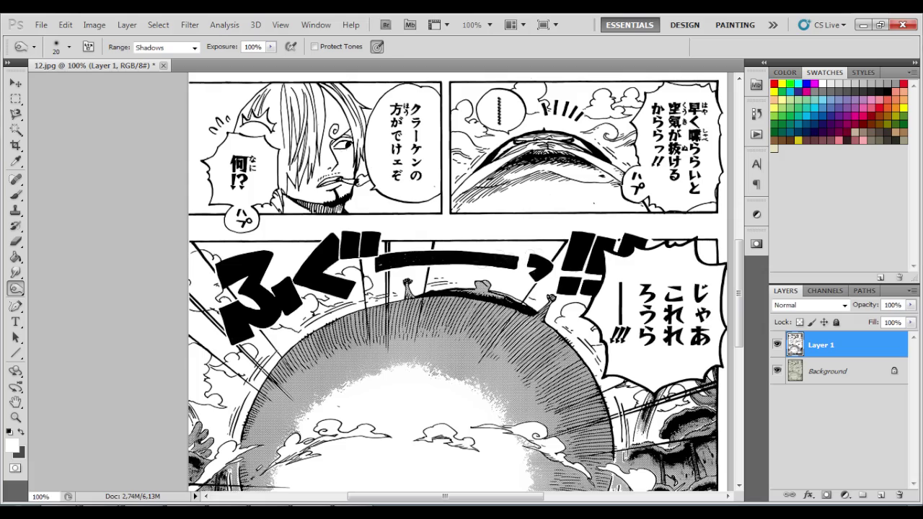
{"action": "scroll", "coordinate": [649, 361], "scroll_direction": "up", "scroll_amount": 8}
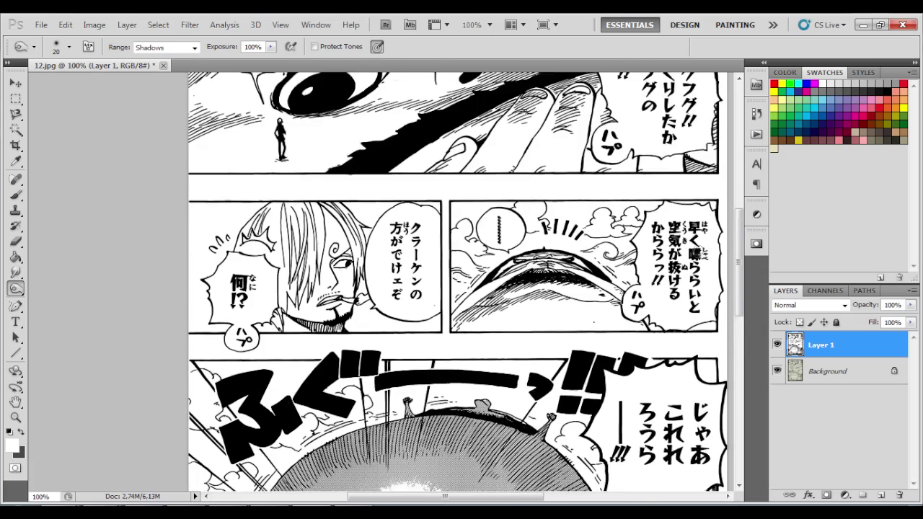
{"action": "scroll", "coordinate": [692, 263], "scroll_direction": "down", "scroll_amount": 7}
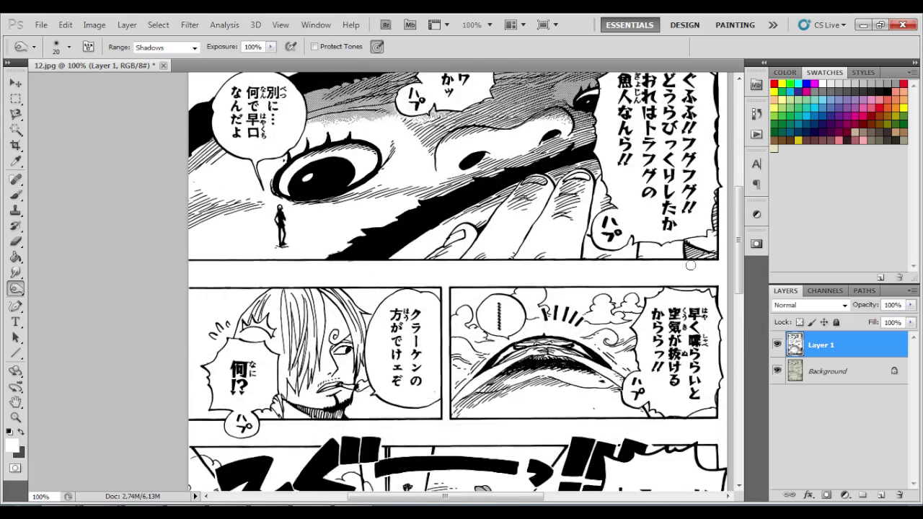
{"action": "scroll", "coordinate": [689, 266], "scroll_direction": "down", "scroll_amount": 7}
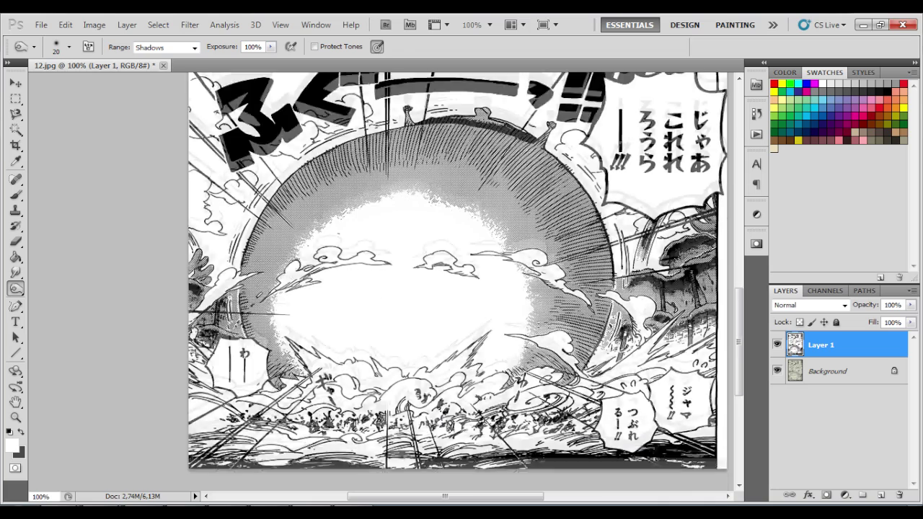
Step: Duplicate Layer 1 and apply Topaz Clean 3 to the copy with strength 2, threshold 0.98 and radius 25
{"action": "key", "text": "ctrl+j"}
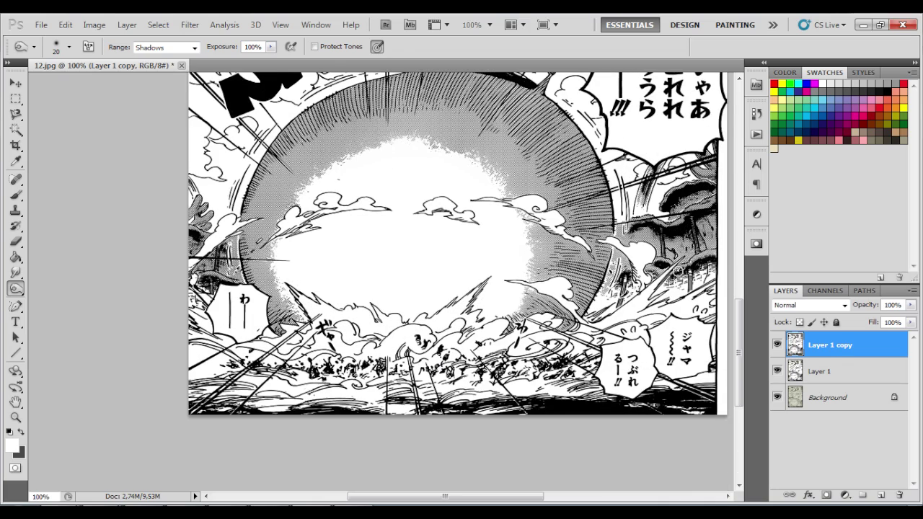
{"action": "left_click", "coordinate": [190, 24]}
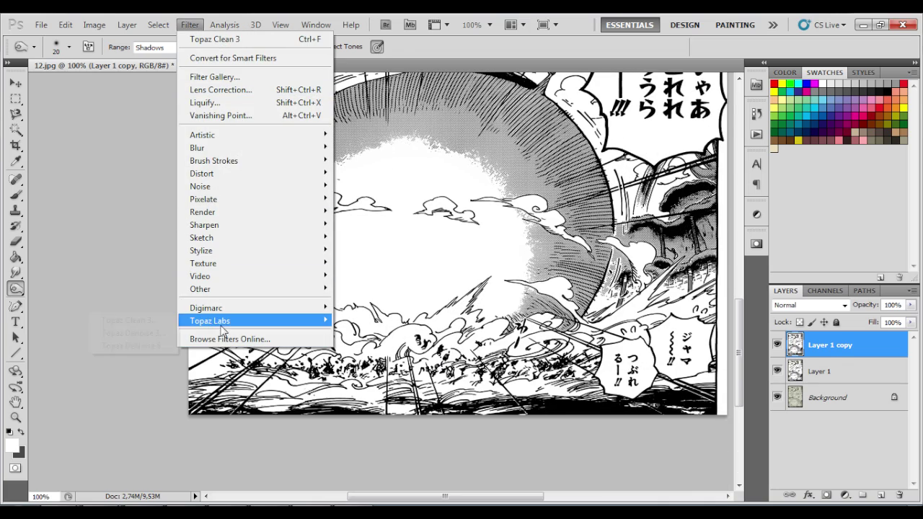
{"action": "mouse_move", "coordinate": [217, 321]}
{"action": "left_click", "coordinate": [127, 320]}
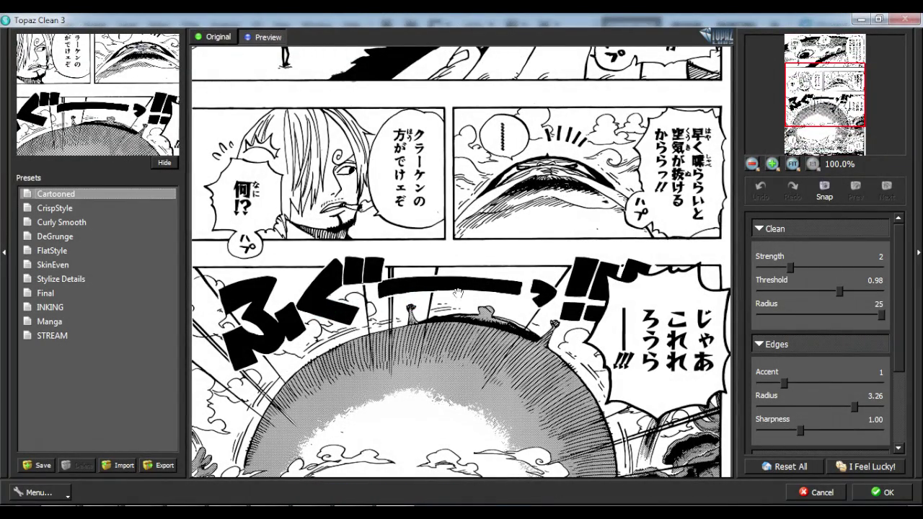
{"action": "left_click_drag", "start_coordinate": [460, 250], "coordinate": [413, 499]}
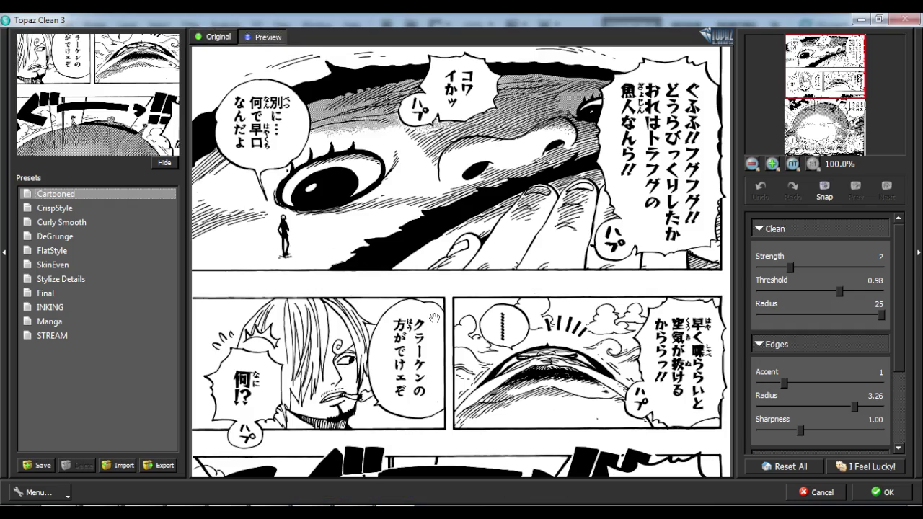
{"action": "left_click_drag", "start_coordinate": [457, 373], "coordinate": [457, 99]}
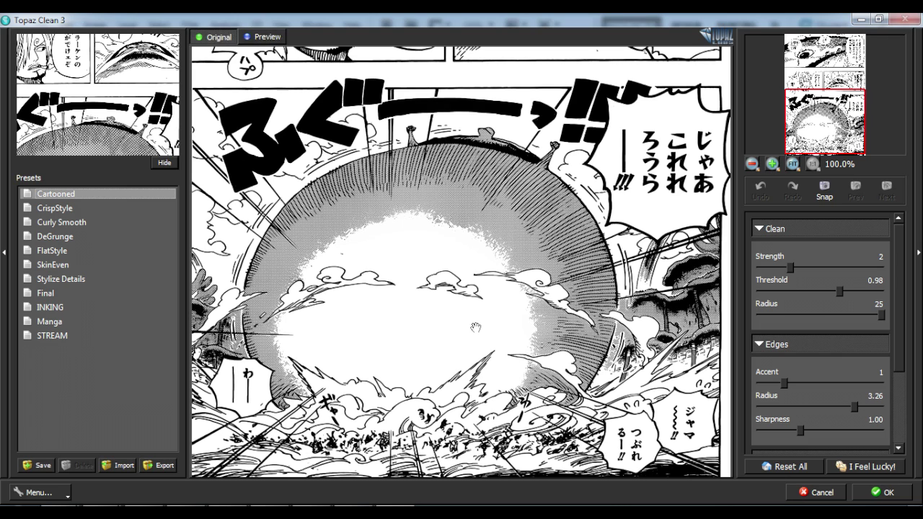
{"action": "left_click", "coordinate": [868, 494]}
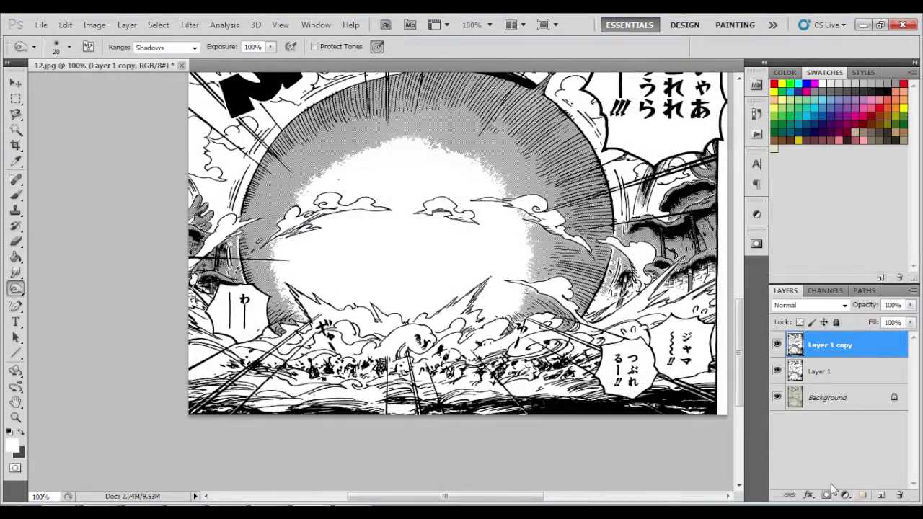
Step: Start Topaz DeNoise 5 on the layer copy and choose the Second preset
{"action": "scroll", "coordinate": [519, 400], "scroll_direction": "up", "scroll_amount": 10}
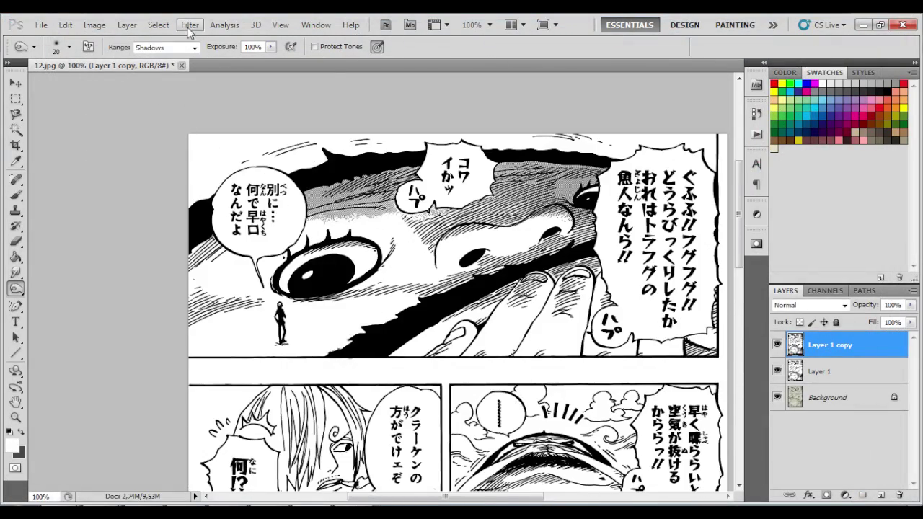
{"action": "left_click", "coordinate": [189, 24]}
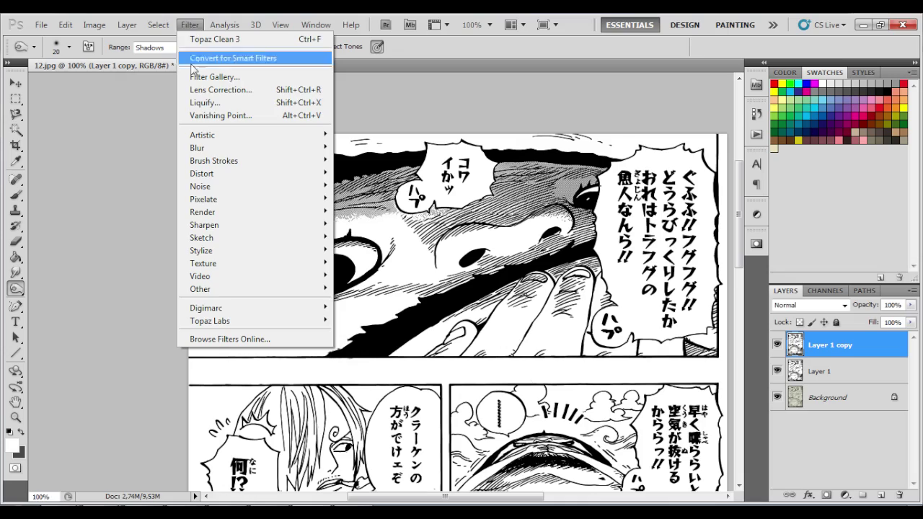
{"action": "mouse_move", "coordinate": [216, 320]}
{"action": "left_click", "coordinate": [142, 321]}
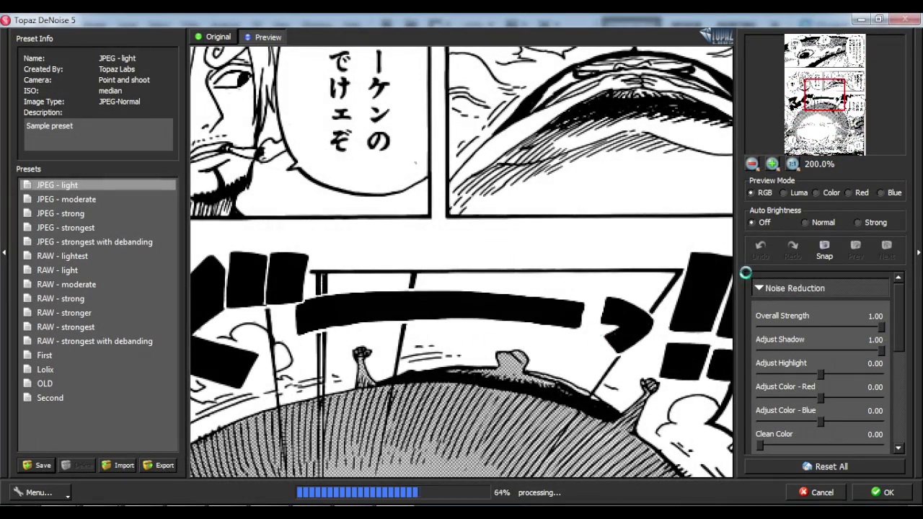
{"action": "left_click", "coordinate": [752, 165]}
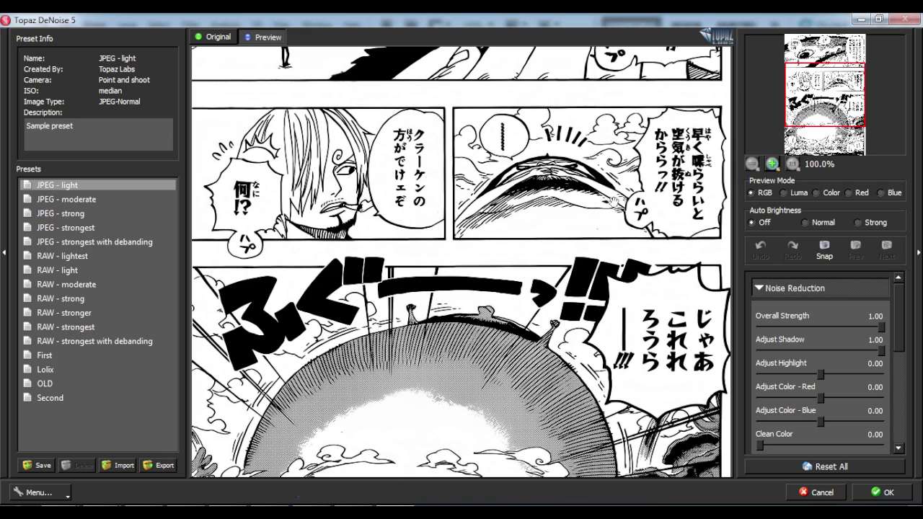
{"action": "left_click_drag", "start_coordinate": [583, 219], "coordinate": [580, 15]}
{"action": "left_click", "coordinate": [50, 398]}
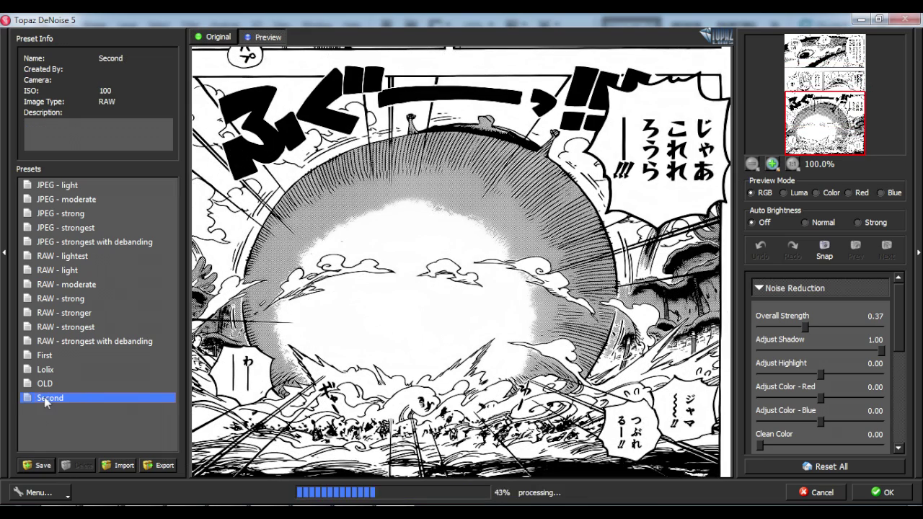
Step: Set Recover Detail to 0.59 and Reduce Blur to 0.05, and apply the noise reduction
{"action": "left_click_drag", "start_coordinate": [898, 317], "coordinate": [899, 388]}
{"action": "left_click", "coordinate": [829, 356]}
{"action": "left_click_drag", "start_coordinate": [770, 378], "coordinate": [764, 379]}
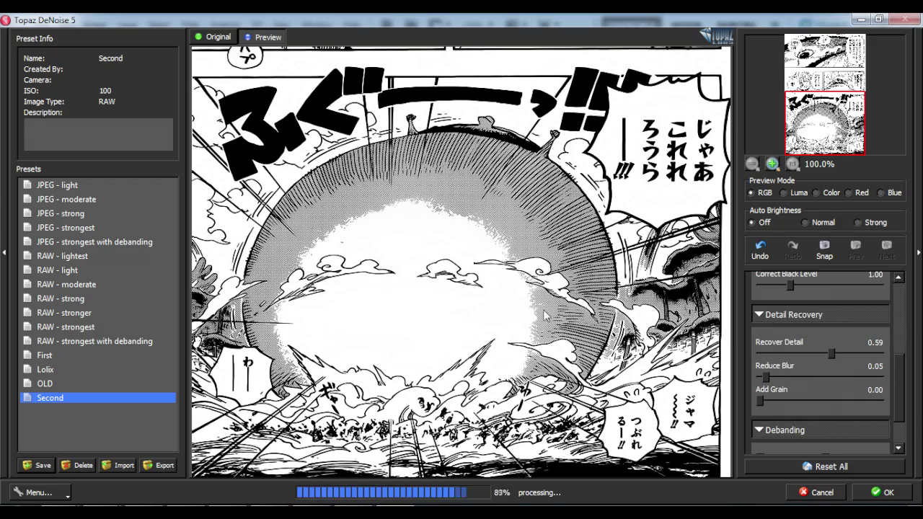
{"action": "left_click_drag", "start_coordinate": [633, 234], "coordinate": [635, 250]}
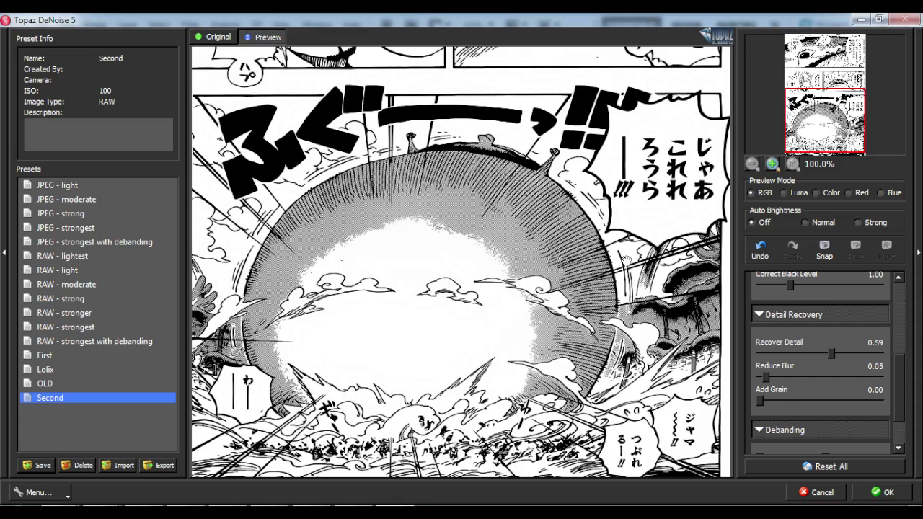
{"action": "left_click", "coordinate": [881, 492]}
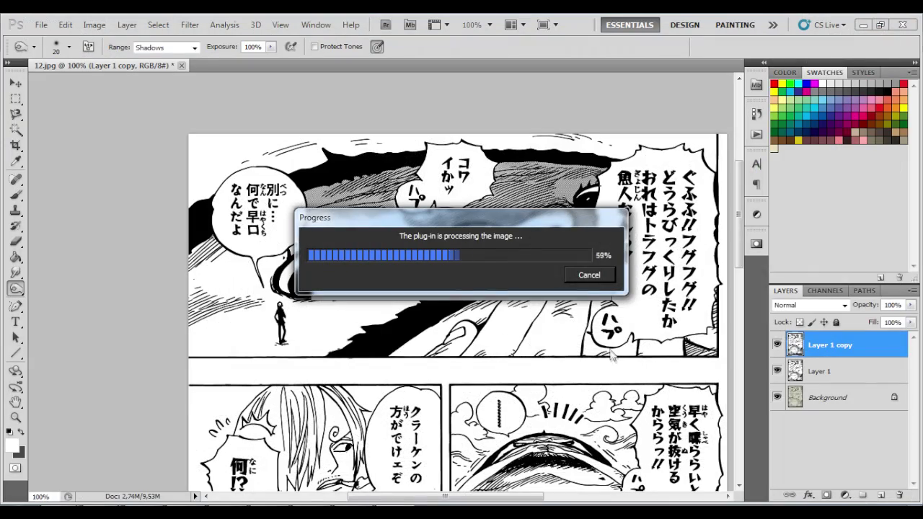
Step: Hide Layer 1 and compare the cleaned copy with the original background by toggling the copy's visibility
{"action": "scroll", "coordinate": [577, 307], "scroll_direction": "down", "scroll_amount": 10}
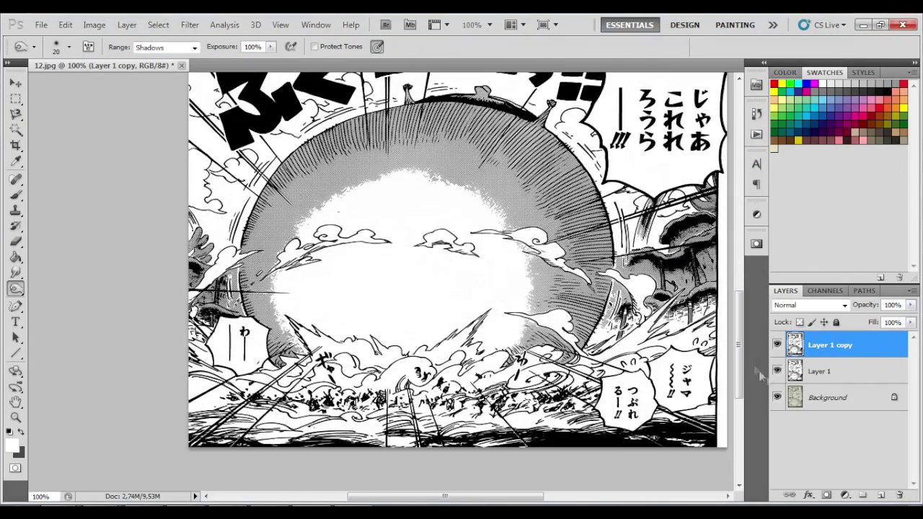
{"action": "left_click", "coordinate": [777, 371]}
{"action": "left_click", "coordinate": [15, 417]}
{"action": "scroll", "coordinate": [137, 333], "scroll_direction": "up", "scroll_amount": 5}
{"action": "left_click", "coordinate": [776, 345]}
{"action": "left_click", "coordinate": [776, 344]}
{"action": "left_click", "coordinate": [777, 345]}
{"action": "left_click", "coordinate": [776, 345]}
{"action": "left_click", "coordinate": [777, 345]}
{"action": "left_click", "coordinate": [776, 344]}
{"action": "scroll", "coordinate": [94, 166], "scroll_direction": "up", "scroll_amount": 8}
{"action": "scroll", "coordinate": [94, 166], "scroll_direction": "down", "scroll_amount": 2}
Step: Add a new layer and paint white over the text in the top panel's speech balloons with a size 30 brush
{"action": "key", "text": "ctrl+shift+alt+n"}
{"action": "key", "text": "b"}
{"action": "mouse_move", "coordinate": [552, 158]}
{"action": "left_mouse_down"}
{"action": "mouse_move", "coordinate": [549, 135]}
{"action": "mouse_move", "coordinate": [609, 132]}
{"action": "mouse_move", "coordinate": [615, 208]}
{"action": "mouse_move", "coordinate": [591, 271]}
{"action": "mouse_move", "coordinate": [592, 153]}
{"action": "mouse_move", "coordinate": [571, 241]}
{"action": "mouse_move", "coordinate": [551, 219]}
{"action": "mouse_move", "coordinate": [560, 222]}
{"action": "mouse_move", "coordinate": [533, 101]}
{"action": "mouse_move", "coordinate": [570, 200]}
{"action": "mouse_move", "coordinate": [533, 251]}
{"action": "left_mouse_up"}
{"action": "scroll", "coordinate": [539, 105], "scroll_direction": "down", "scroll_amount": 2}
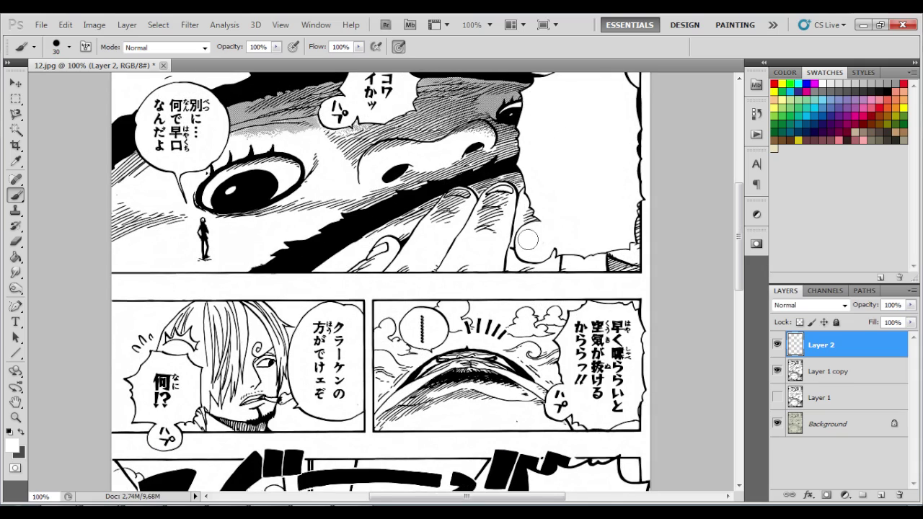
{"action": "scroll", "coordinate": [533, 245], "scroll_direction": "up", "scroll_amount": 4}
{"action": "left_click_drag", "start_coordinate": [383, 80], "coordinate": [339, 111]}
{"action": "mouse_move", "coordinate": [223, 213]}
{"action": "left_mouse_down"}
{"action": "mouse_move", "coordinate": [189, 224]}
{"action": "mouse_move", "coordinate": [202, 177]}
{"action": "mouse_move", "coordinate": [179, 196]}
{"action": "left_mouse_up"}
Step: Paint white over the text in the speech balloons of the two middle panels
{"action": "scroll", "coordinate": [288, 253], "scroll_direction": "down", "scroll_amount": 8}
{"action": "left_click_drag", "start_coordinate": [618, 289], "coordinate": [622, 223]}
{"action": "mouse_move", "coordinate": [586, 302]}
{"action": "left_mouse_down"}
{"action": "mouse_move", "coordinate": [594, 238]}
{"action": "mouse_move", "coordinate": [591, 295]}
{"action": "left_mouse_up"}
{"action": "scroll", "coordinate": [427, 233], "scroll_direction": "down", "scroll_amount": 3}
{"action": "left_click_drag", "start_coordinate": [168, 278], "coordinate": [166, 290]}
{"action": "mouse_move", "coordinate": [173, 249]}
{"action": "left_mouse_down"}
{"action": "mouse_move", "coordinate": [170, 222]}
{"action": "mouse_move", "coordinate": [164, 246]}
{"action": "left_mouse_up"}
{"action": "mouse_move", "coordinate": [337, 177]}
{"action": "left_mouse_down"}
{"action": "mouse_move", "coordinate": [317, 179]}
{"action": "mouse_move", "coordinate": [313, 222]}
{"action": "left_mouse_up"}
{"action": "left_click_drag", "start_coordinate": [422, 164], "coordinate": [422, 189]}
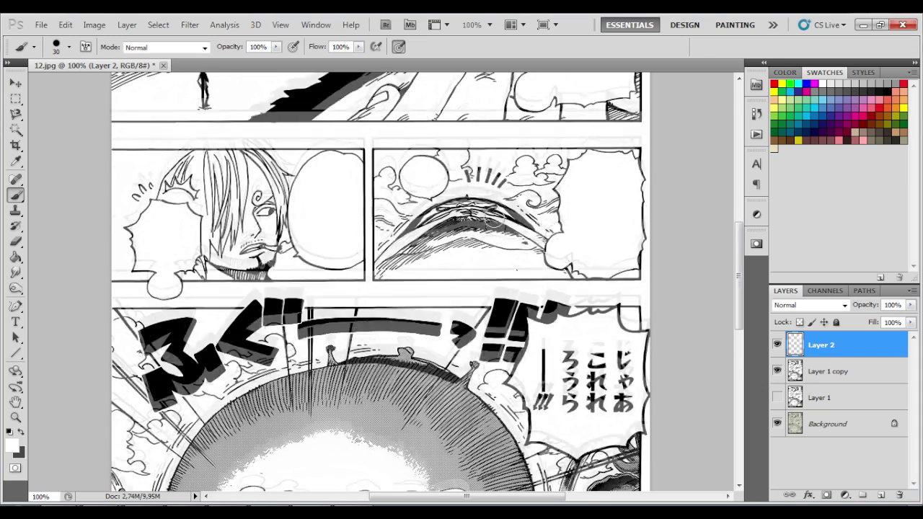
Step: Paint white over the text in the bottom panel's speech balloons
{"action": "scroll", "coordinate": [495, 230], "scroll_direction": "down", "scroll_amount": 8}
{"action": "mouse_move", "coordinate": [617, 245]}
{"action": "left_mouse_down"}
{"action": "mouse_move", "coordinate": [625, 183]}
{"action": "mouse_move", "coordinate": [621, 194]}
{"action": "left_mouse_up"}
{"action": "left_click_drag", "start_coordinate": [598, 180], "coordinate": [599, 239]}
{"action": "left_click_drag", "start_coordinate": [569, 201], "coordinate": [569, 245]}
{"action": "mouse_move", "coordinate": [551, 179]}
{"action": "left_mouse_down"}
{"action": "mouse_move", "coordinate": [550, 248]}
{"action": "mouse_move", "coordinate": [544, 211]}
{"action": "left_mouse_up"}
{"action": "scroll", "coordinate": [545, 211], "scroll_direction": "down", "scroll_amount": 7}
{"action": "left_click_drag", "start_coordinate": [555, 323], "coordinate": [555, 357]}
{"action": "left_click_drag", "start_coordinate": [541, 357], "coordinate": [542, 328]}
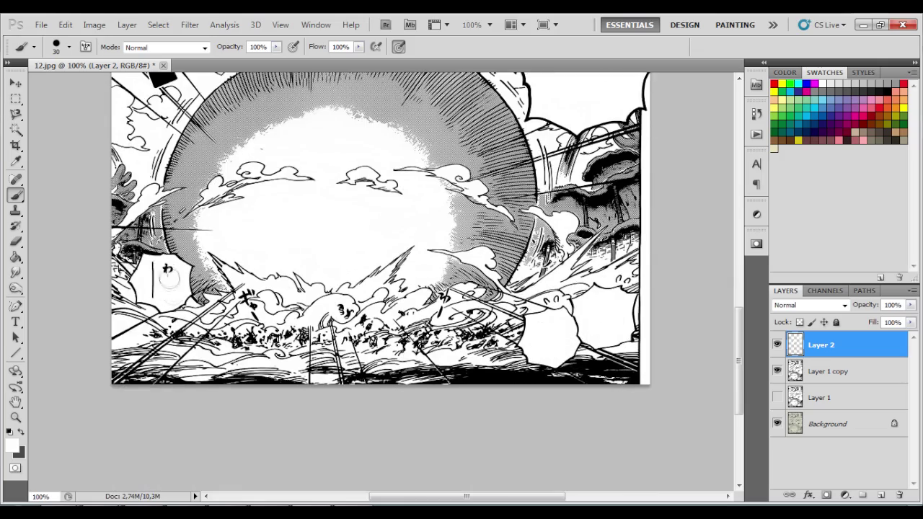
{"action": "scroll", "coordinate": [154, 292], "scroll_direction": "up", "scroll_amount": 15}
{"action": "scroll", "coordinate": [242, 274], "scroll_direction": "down", "scroll_amount": 6}
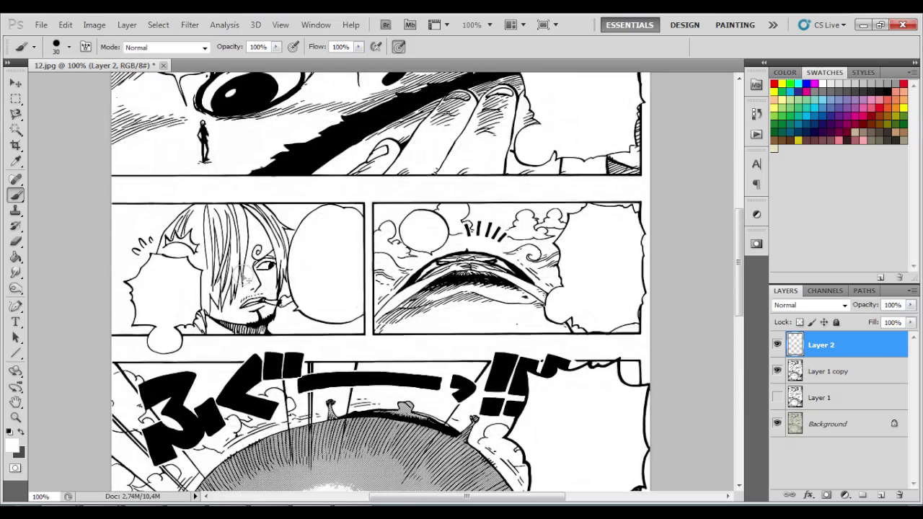
Step: Merge the painted Layer 2 down into the cleaned page copy
{"action": "key", "text": "ctrl+e"}
{"action": "scroll", "coordinate": [241, 274], "scroll_direction": "up", "scroll_amount": 8}
{"action": "scroll", "coordinate": [241, 274], "scroll_direction": "down", "scroll_amount": 3}
Step: Save the page under the file name 12 in the One_Piece_642 folder, choosing the output file format
{"action": "left_click", "coordinate": [41, 25]}
{"action": "left_click", "coordinate": [54, 220]}
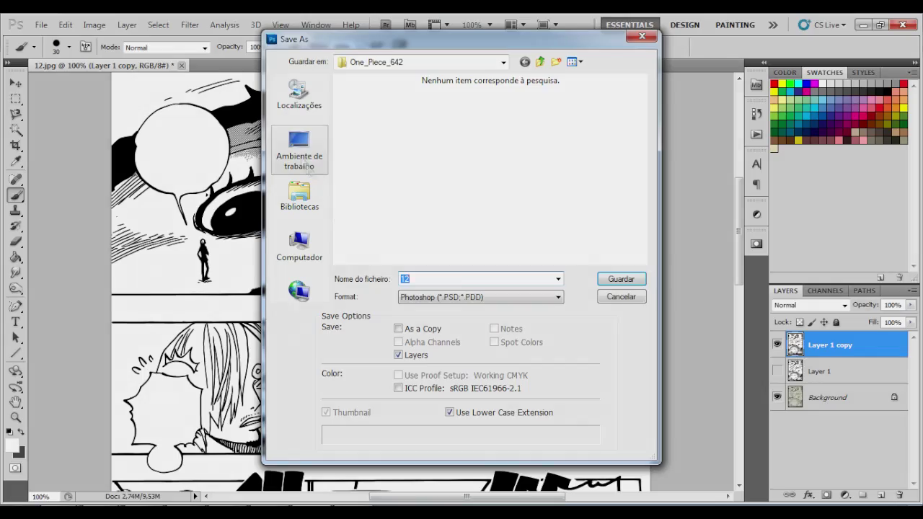
{"action": "left_click", "coordinate": [505, 297]}
{"action": "left_click", "coordinate": [418, 443]}
{"action": "left_click", "coordinate": [607, 281]}
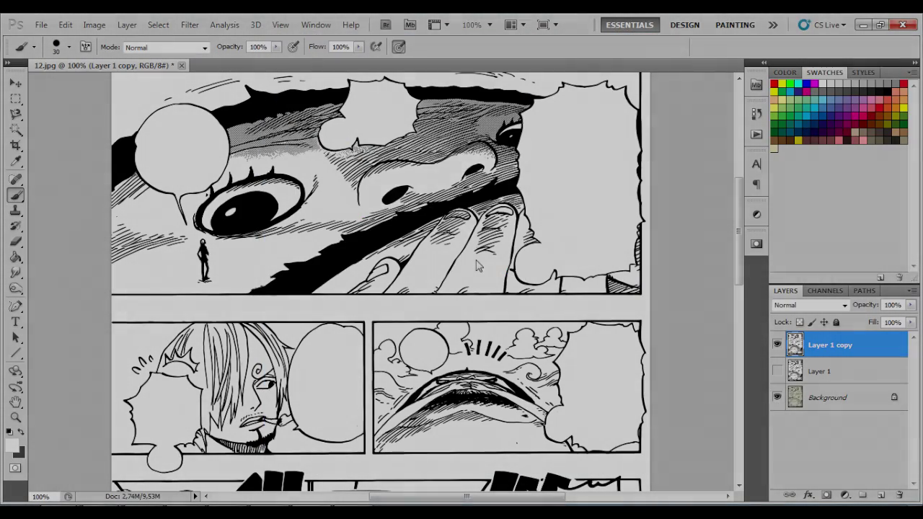